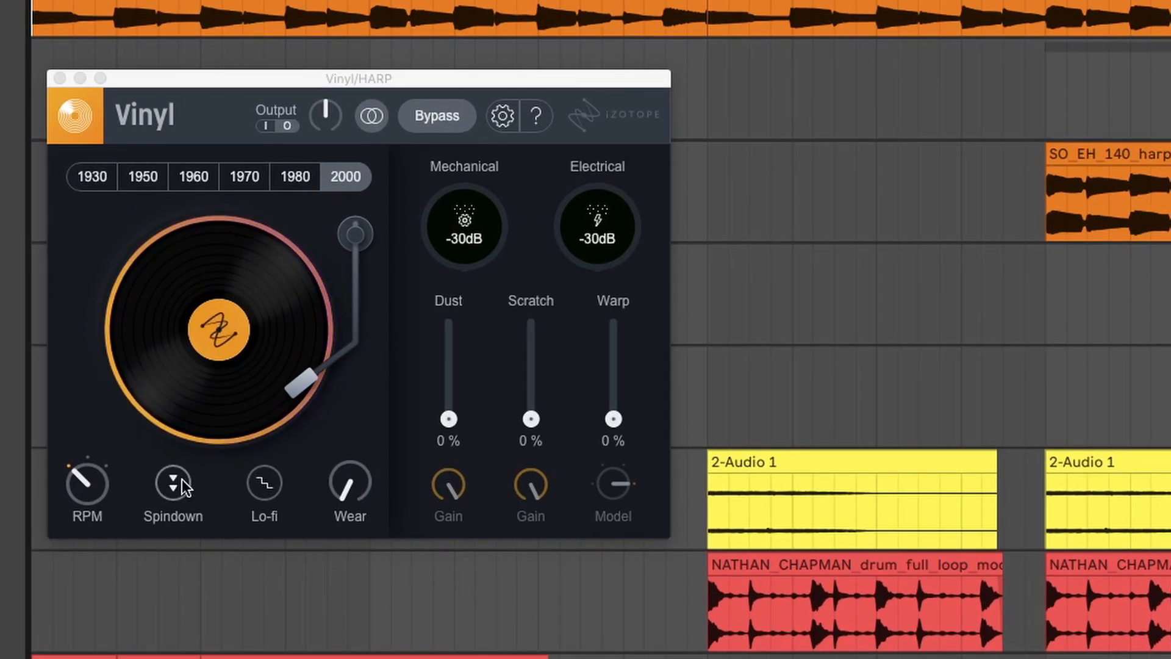
Step: Try Vinyl's Spindown and the 1980, 1970, 1960, 1950 and 1930 year filters on the harp, and return to 2000
{"action": "left_click", "coordinate": [181, 478]}
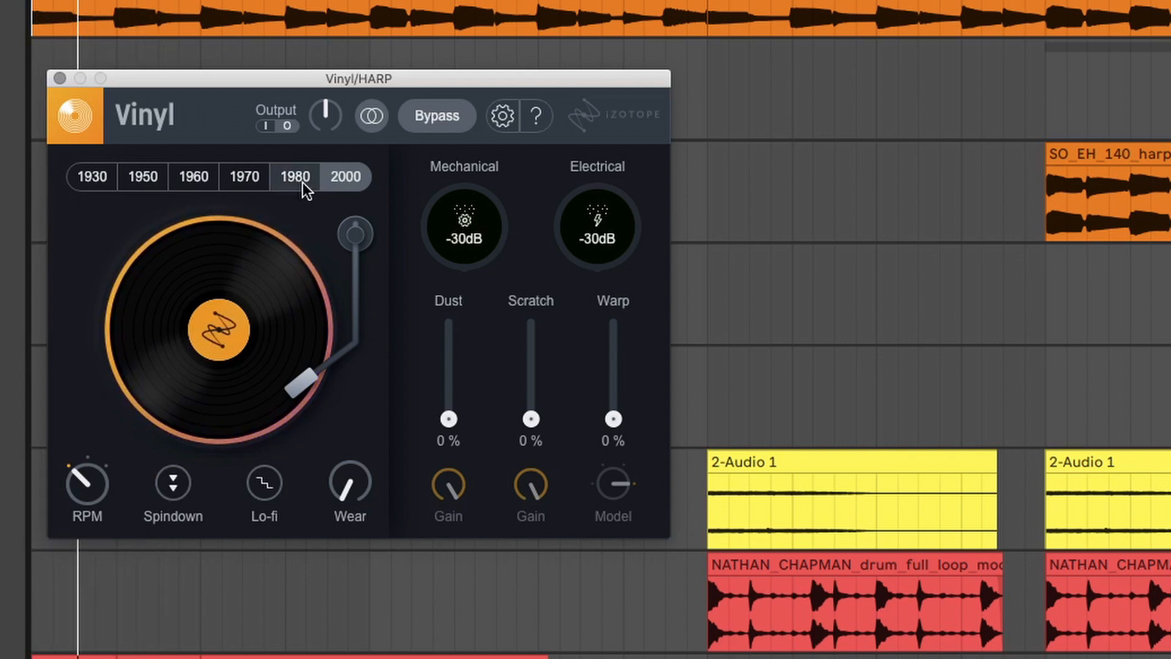
{"action": "left_click", "coordinate": [303, 181]}
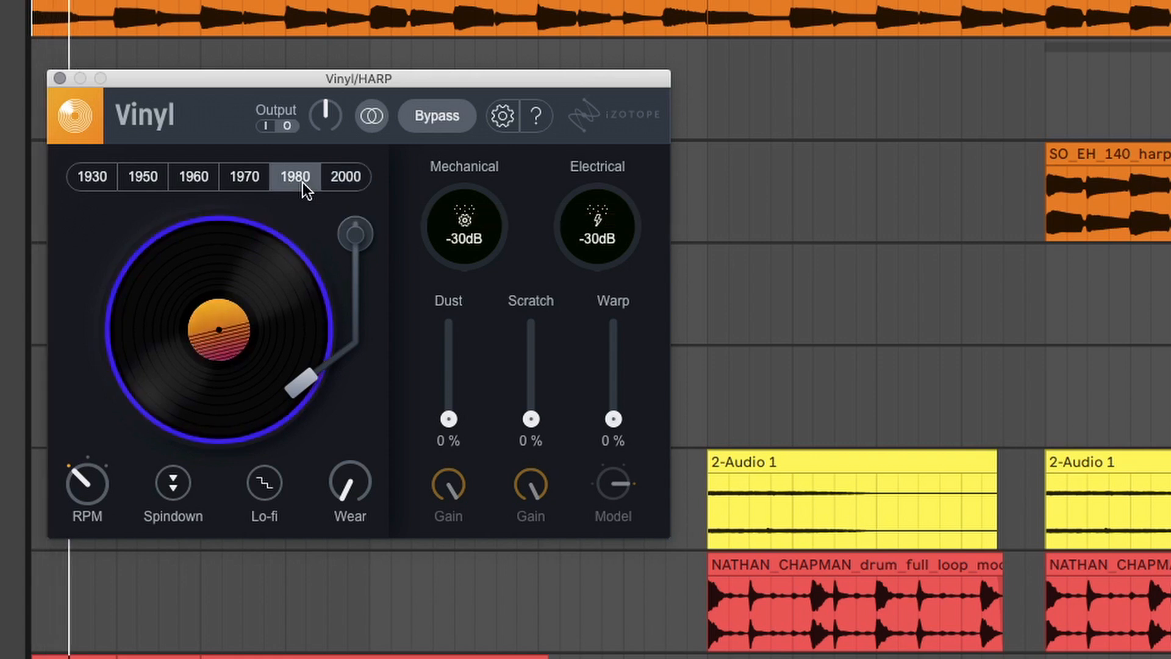
{"action": "left_click", "coordinate": [241, 180]}
{"action": "left_click", "coordinate": [196, 178]}
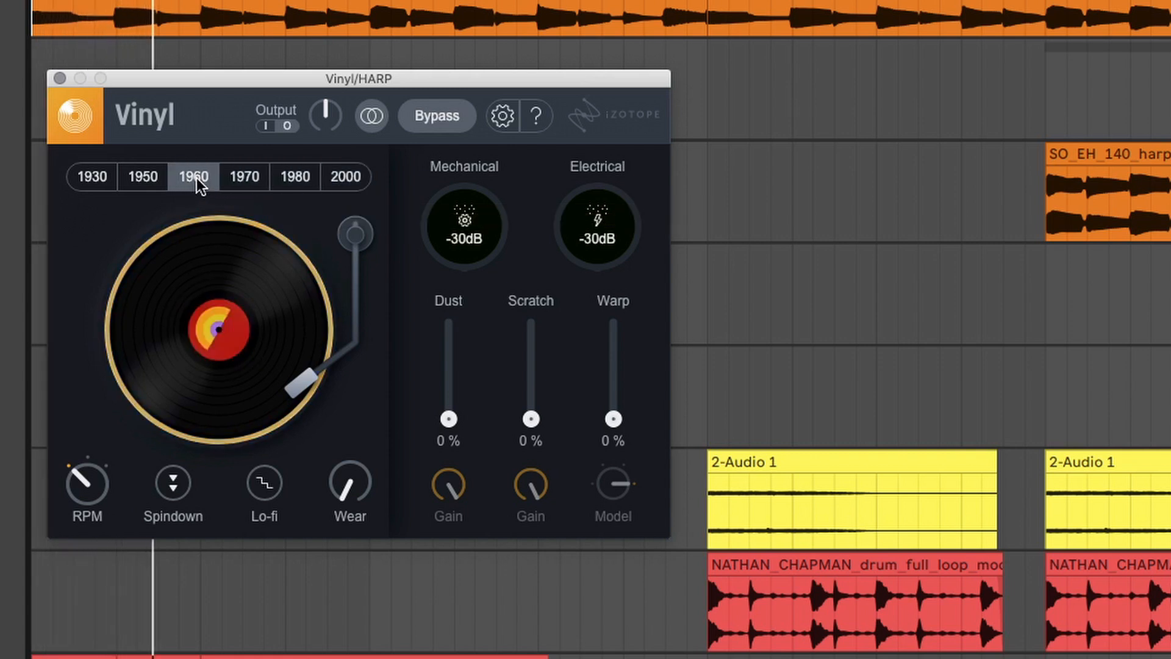
{"action": "left_click", "coordinate": [142, 176]}
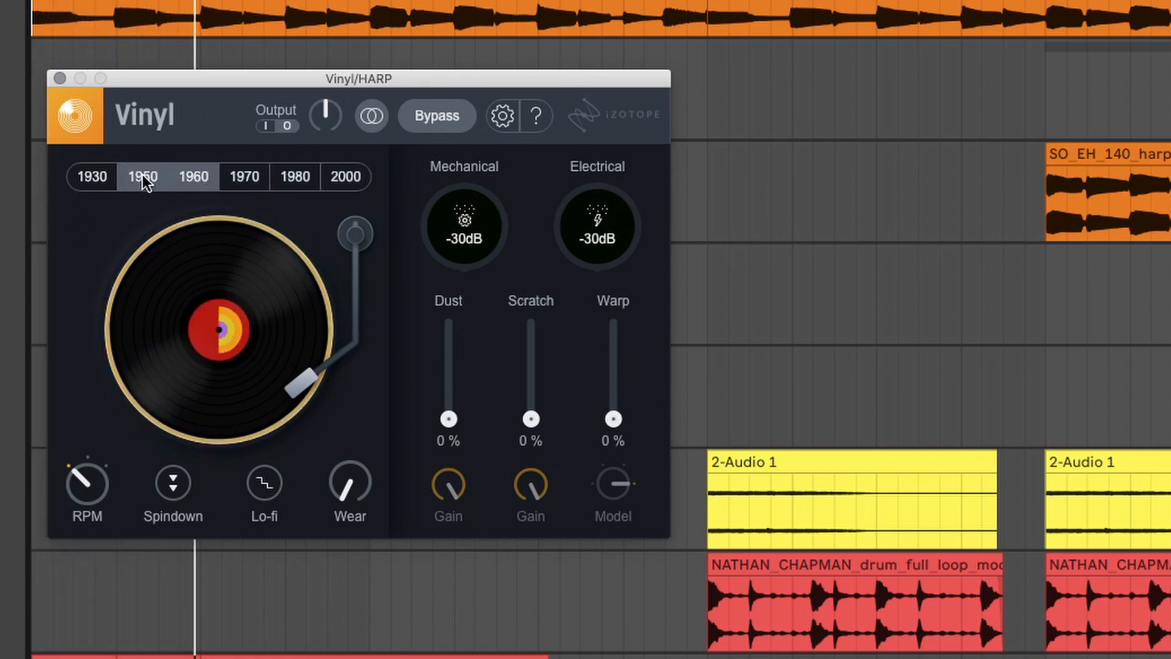
{"action": "left_click", "coordinate": [89, 173]}
{"action": "left_click", "coordinate": [343, 177]}
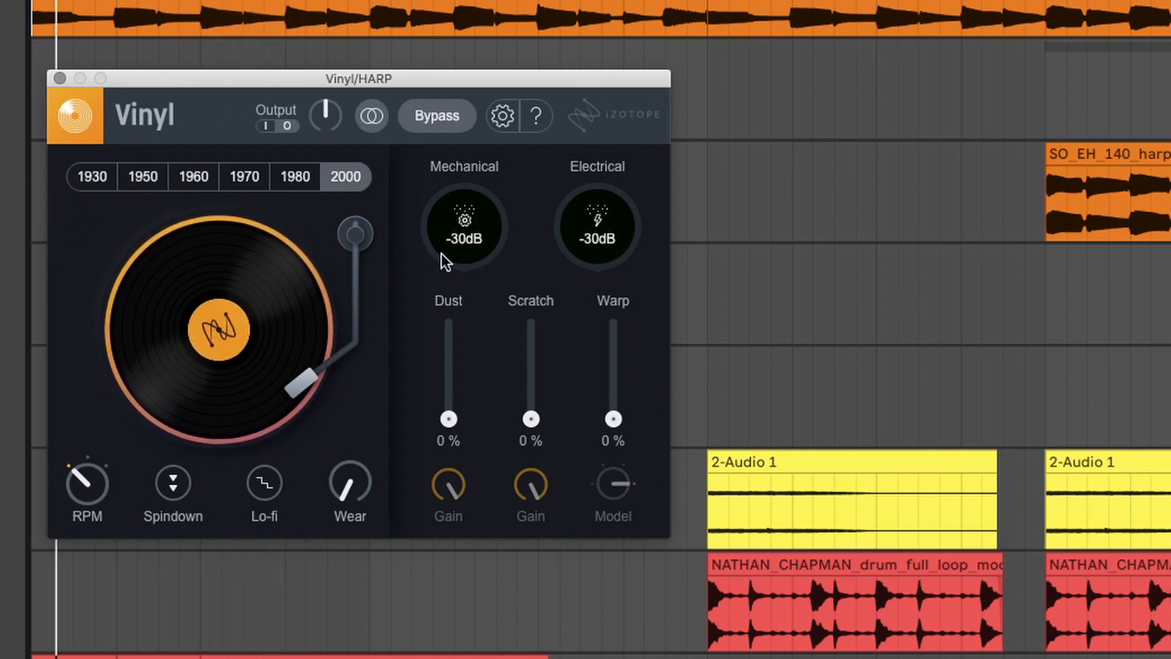
Step: Try adjusting the Mechanical and Electrical noise, Dust, Scratch and Wear on the harp's Vinyl effect
{"action": "mouse_move", "coordinate": [467, 230]}
{"action": "left_mouse_down"}
{"action": "mouse_move", "coordinate": [478, 153]}
{"action": "mouse_move", "coordinate": [458, 0]}
{"action": "mouse_move", "coordinate": [470, 238]}
{"action": "left_mouse_up"}
{"action": "left_click_drag", "start_coordinate": [587, 240], "coordinate": [581, 318]}
{"action": "left_click_drag", "start_coordinate": [448, 418], "coordinate": [449, 347]}
{"action": "left_click_drag", "start_coordinate": [531, 420], "coordinate": [532, 288]}
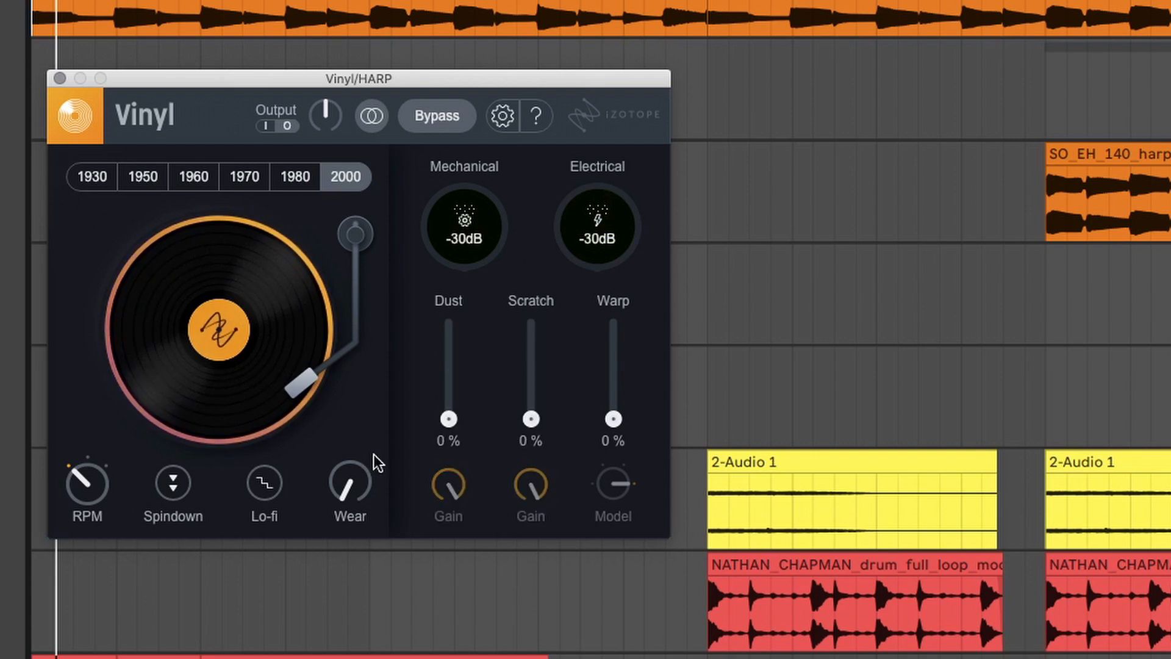
{"action": "left_click_drag", "start_coordinate": [366, 469], "coordinate": [362, 222]}
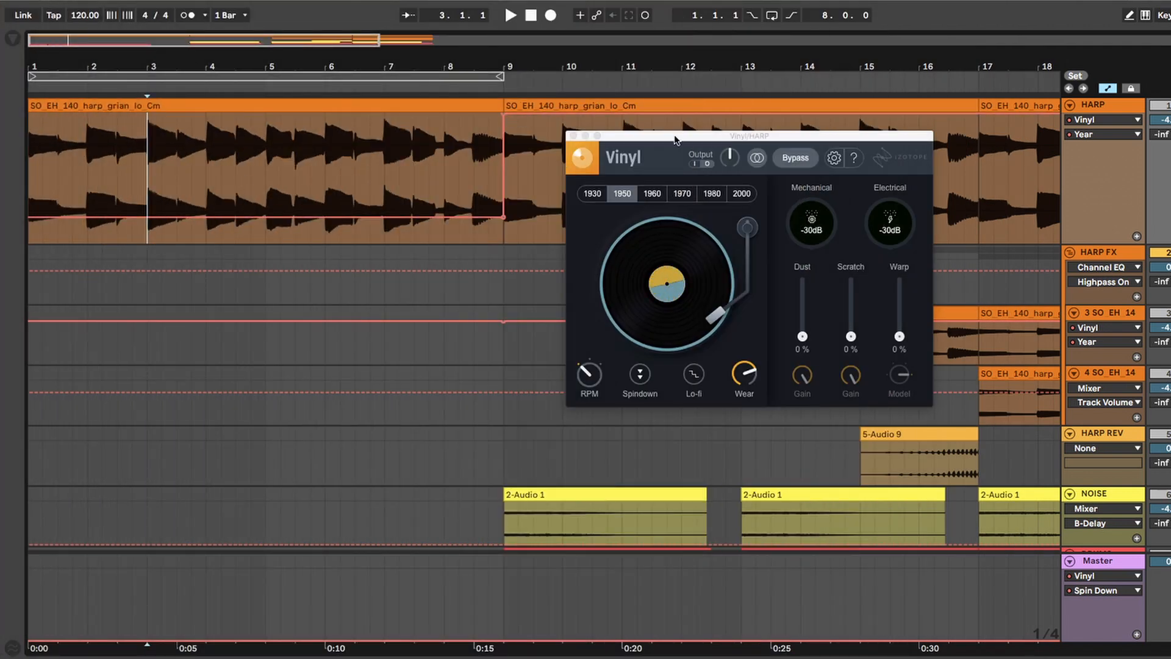
Step: Move the Vinyl window clear of bars 9 and 10 and play the harp's Year transition from 6.3.1
{"action": "left_click_drag", "start_coordinate": [676, 139], "coordinate": [749, 144]}
{"action": "left_click", "coordinate": [564, 176]}
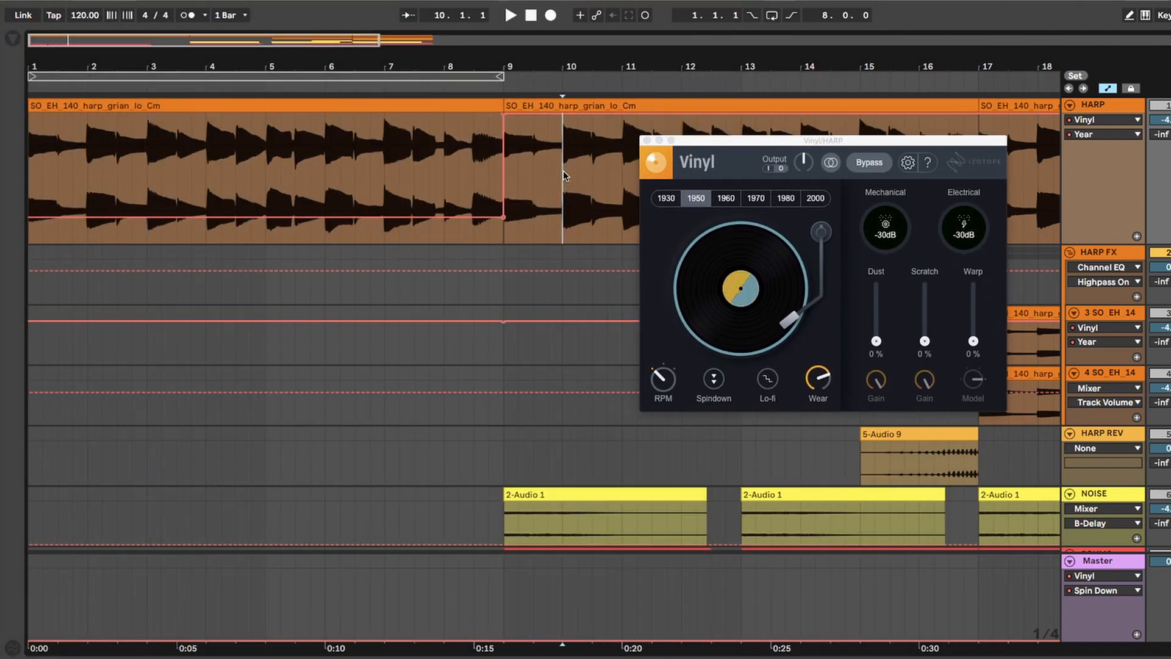
{"action": "left_click", "coordinate": [354, 175]}
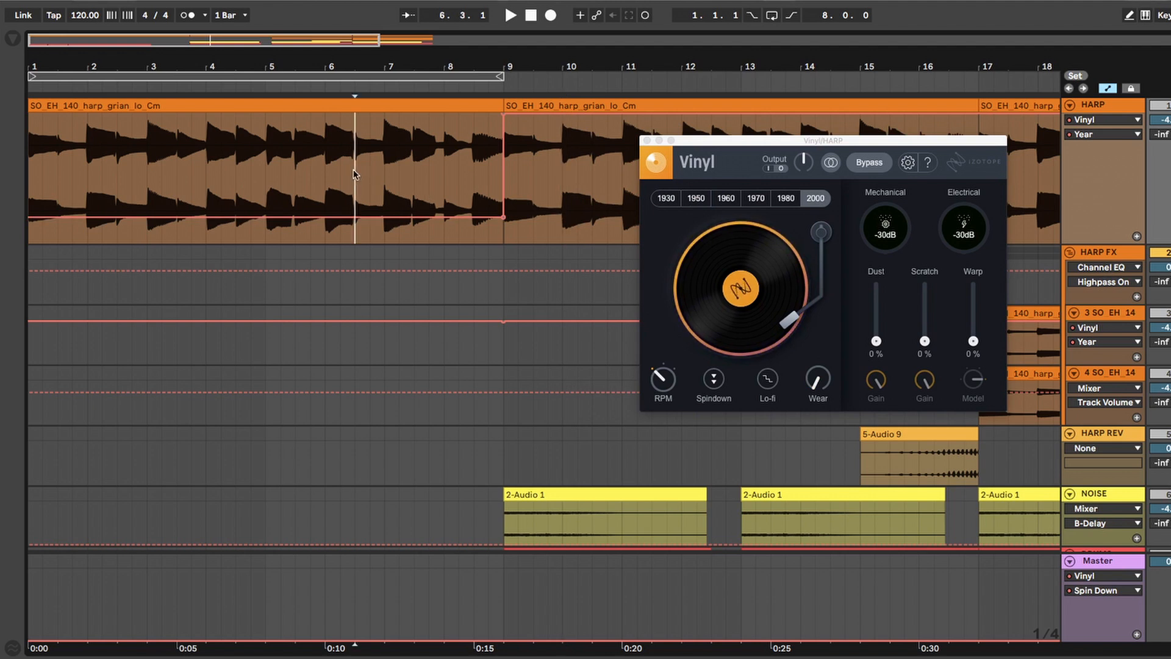
{"action": "key", "text": "space"}
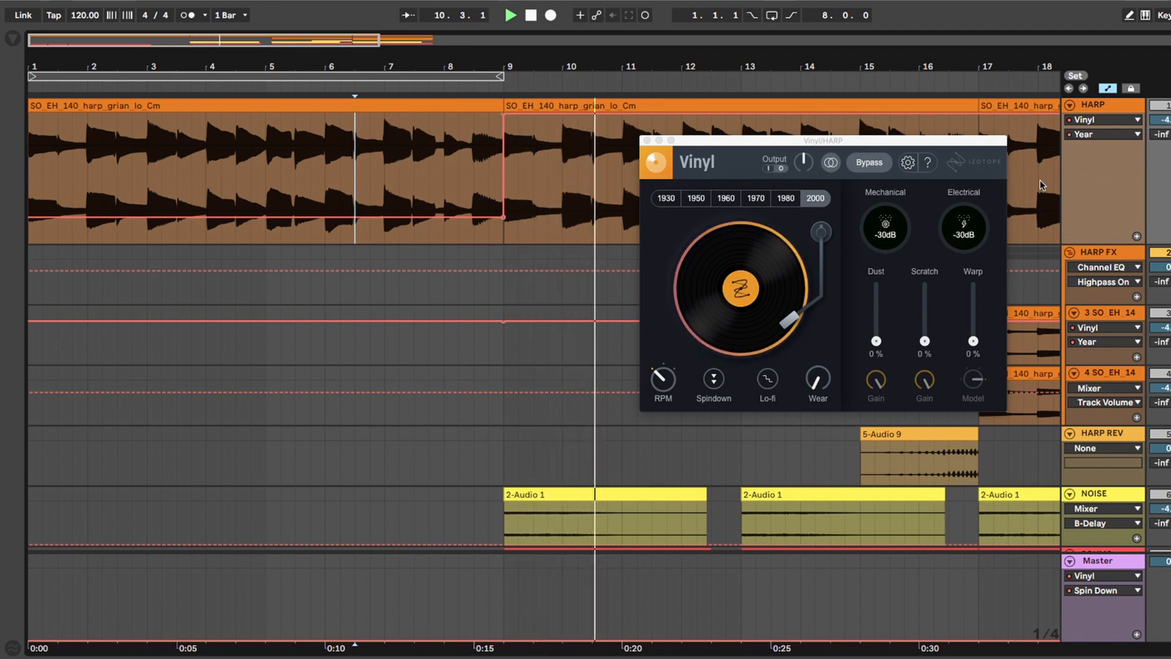
Step: Step the harp's Vinyl year down from 2000 to 1930 to compare automation levels, set it to 1950, and return to 2000
{"action": "left_click", "coordinate": [815, 199]}
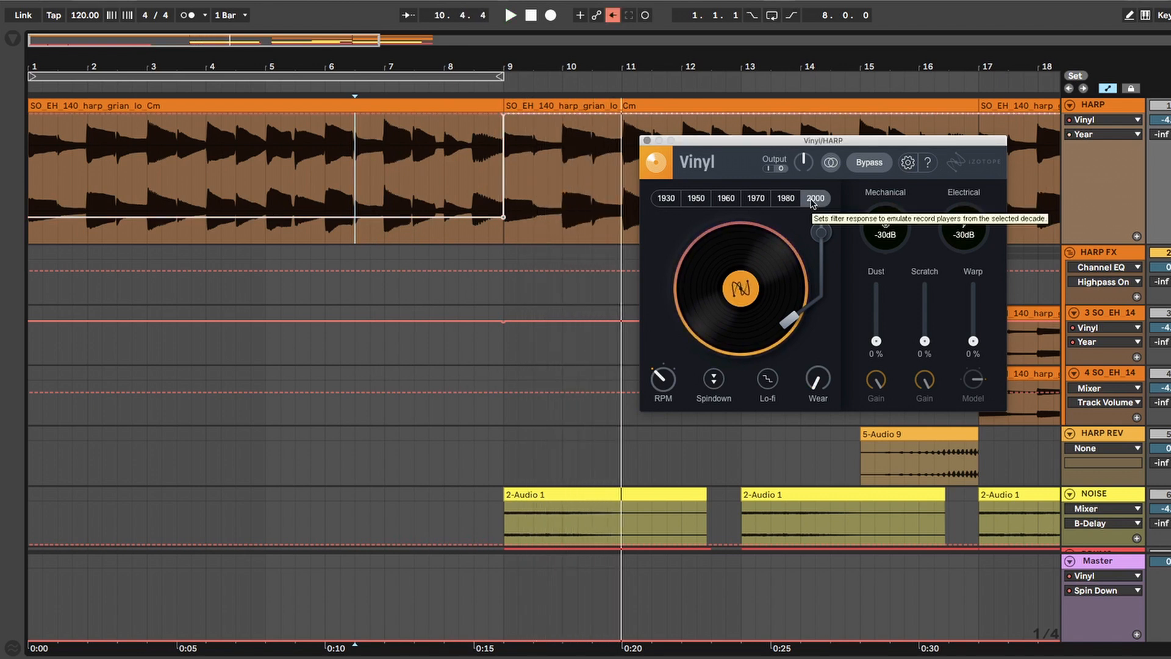
{"action": "left_click", "coordinate": [786, 198]}
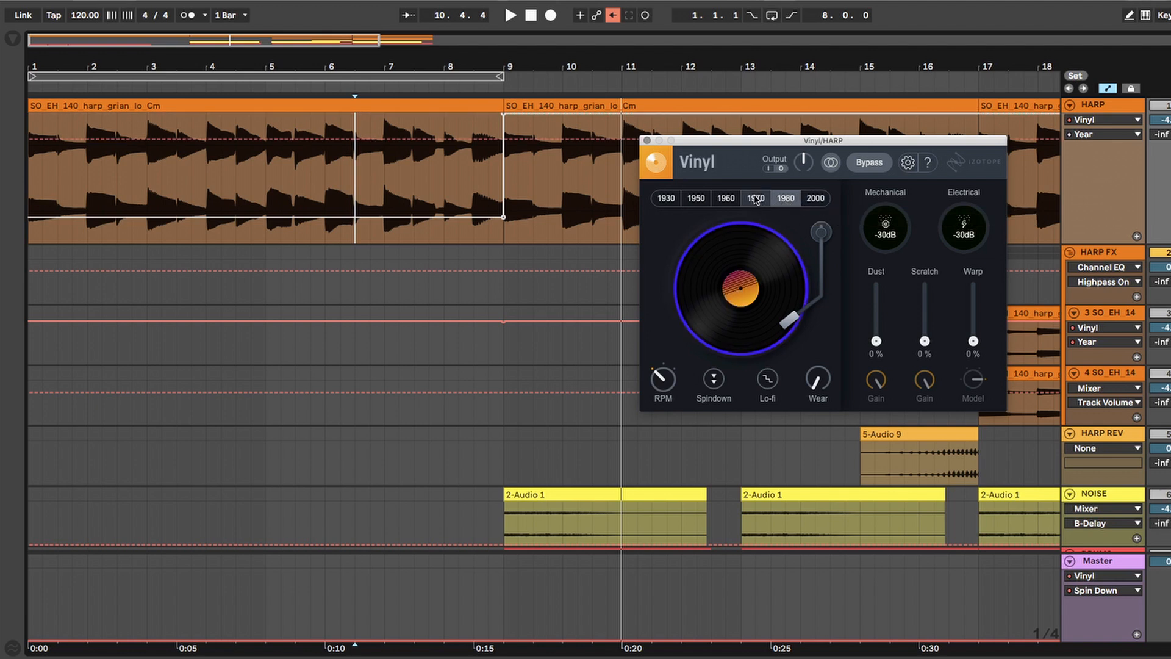
{"action": "left_click", "coordinate": [755, 198]}
{"action": "left_click", "coordinate": [726, 199]}
{"action": "left_click", "coordinate": [695, 199]}
{"action": "left_click", "coordinate": [668, 199]}
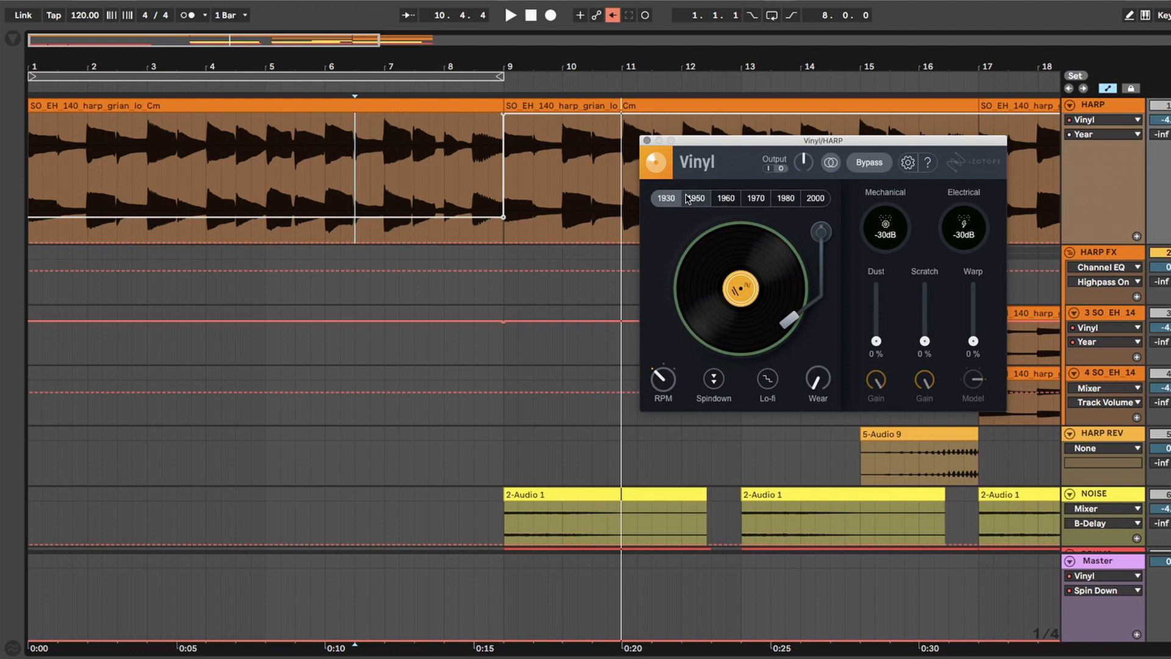
{"action": "left_click", "coordinate": [701, 199]}
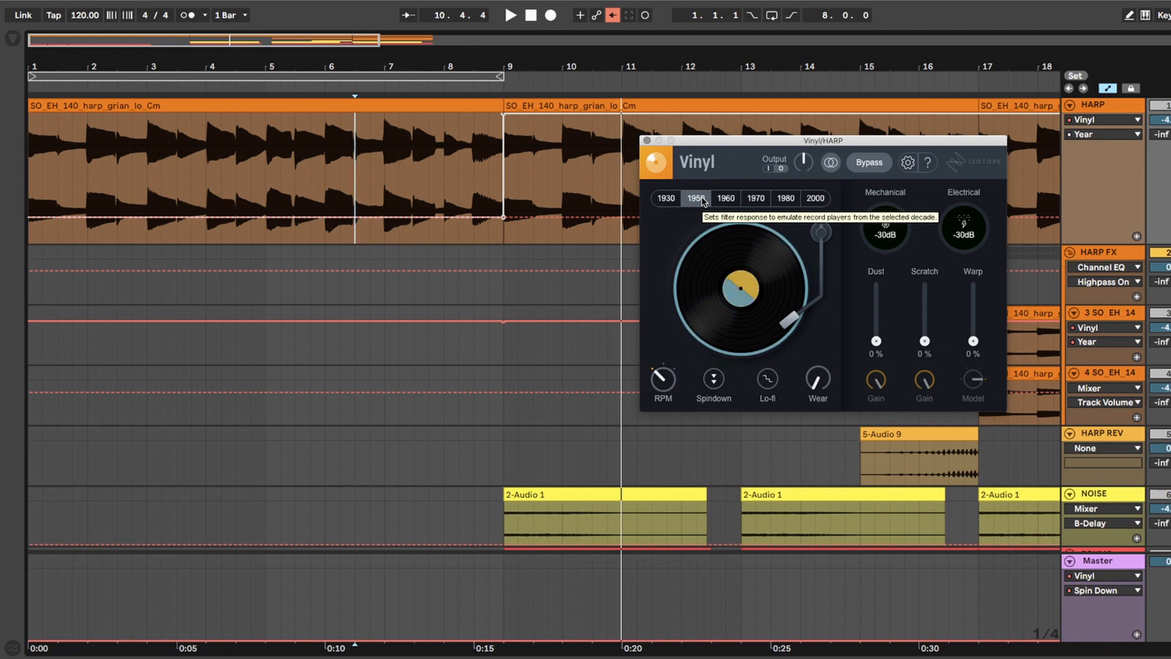
{"action": "left_click", "coordinate": [816, 198]}
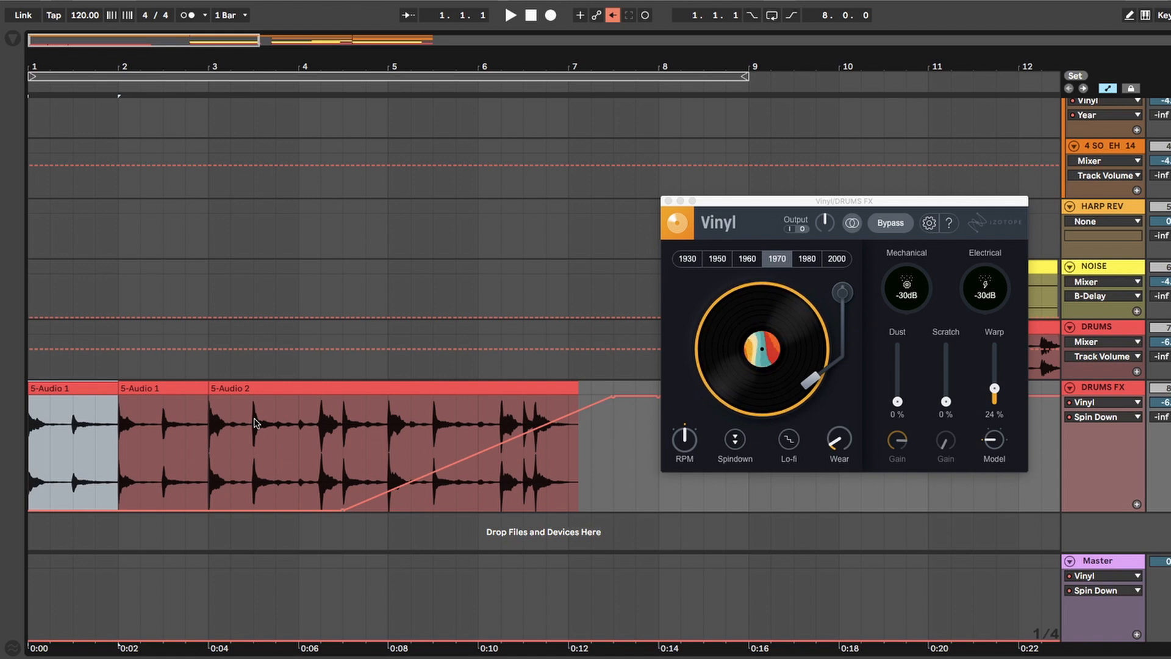
Step: Go through the three audio clips on the DRUMS FX track and play them from bar 1
{"action": "left_click", "coordinate": [163, 388]}
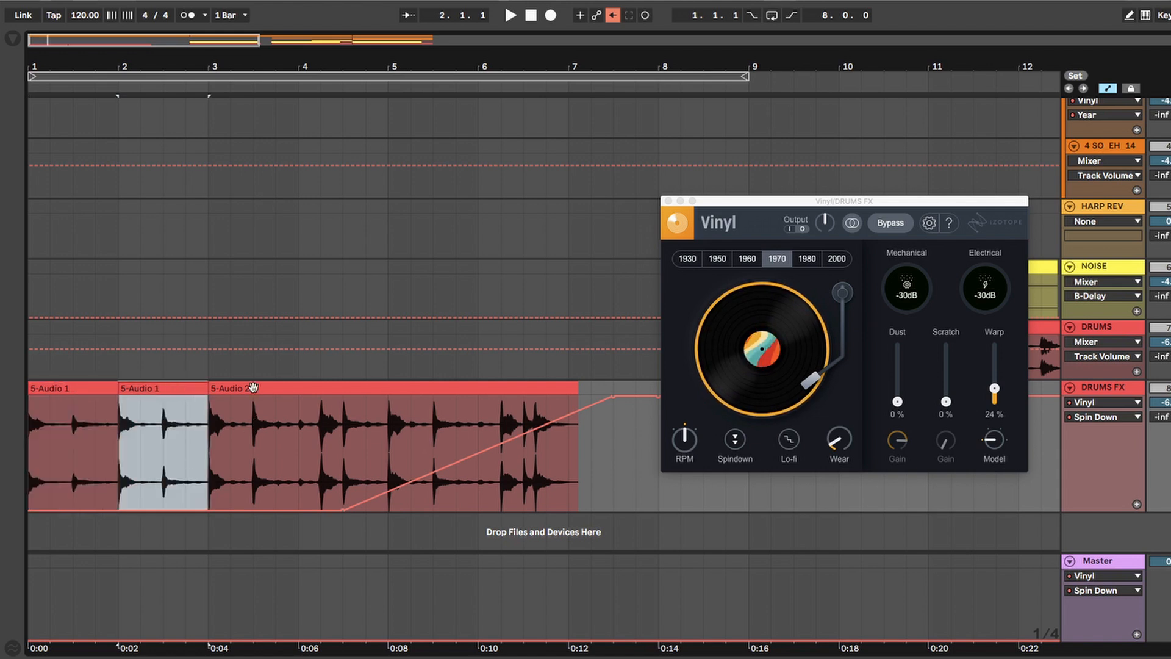
{"action": "left_click", "coordinate": [267, 384]}
{"action": "left_click", "coordinate": [61, 390]}
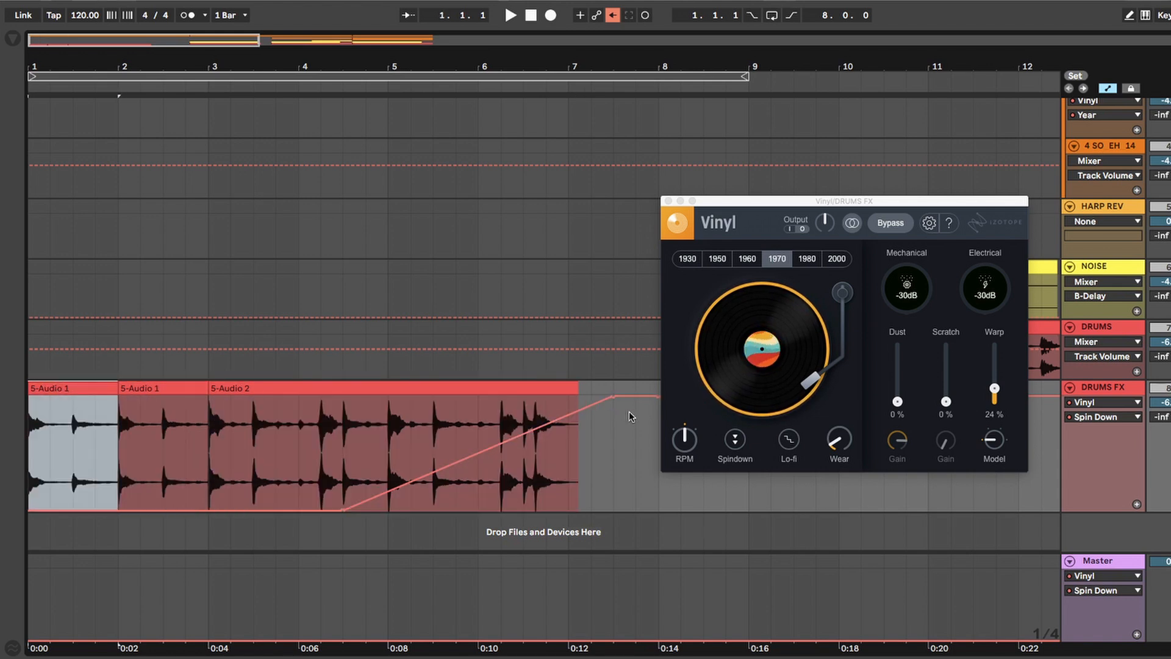
{"action": "key", "text": "space"}
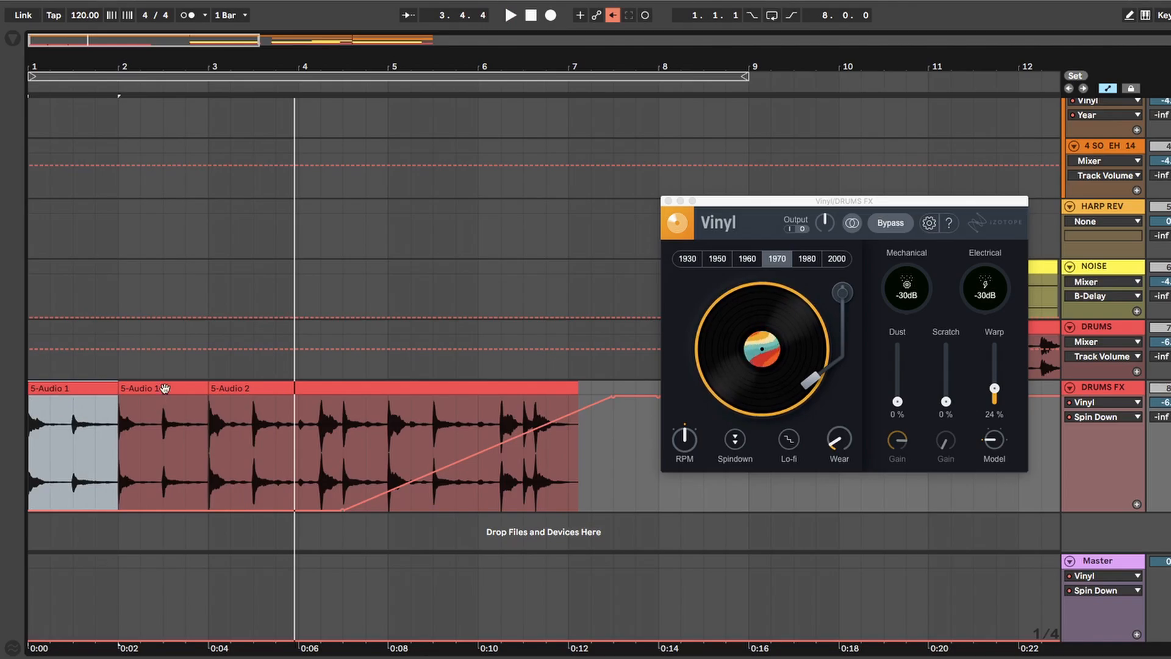
{"action": "left_click", "coordinate": [165, 388]}
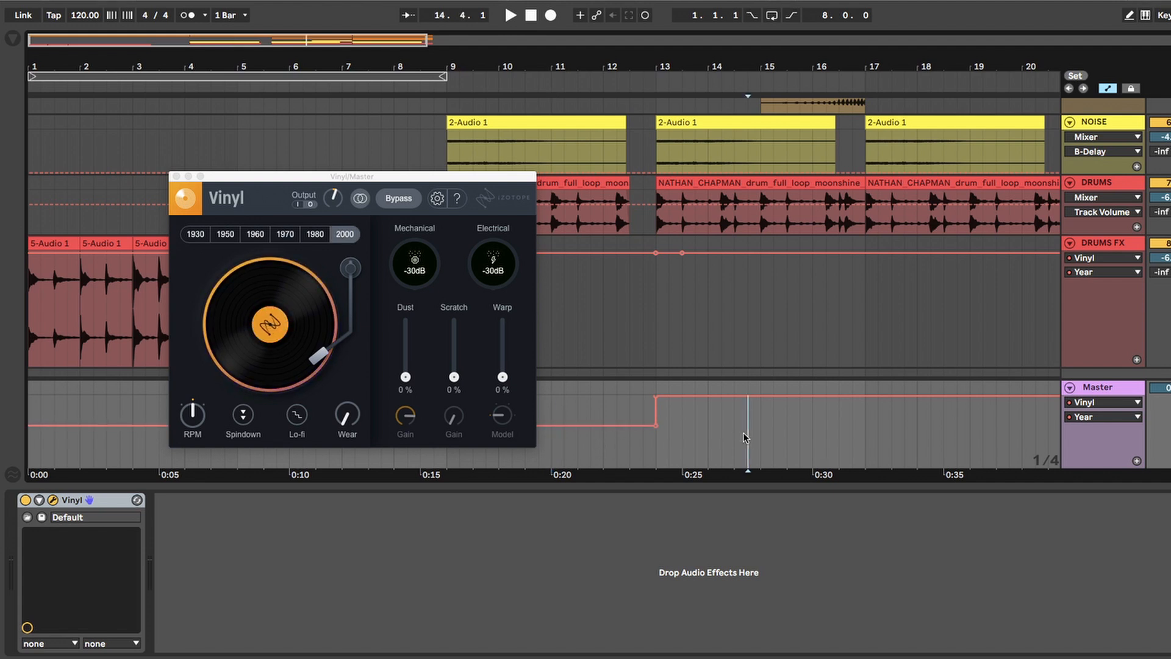
Step: Play the master's Vinyl Year transition from bar 11 and try lowering the automation breakpoint at bar 13
{"action": "left_click", "coordinate": [551, 442]}
{"action": "key", "text": "space"}
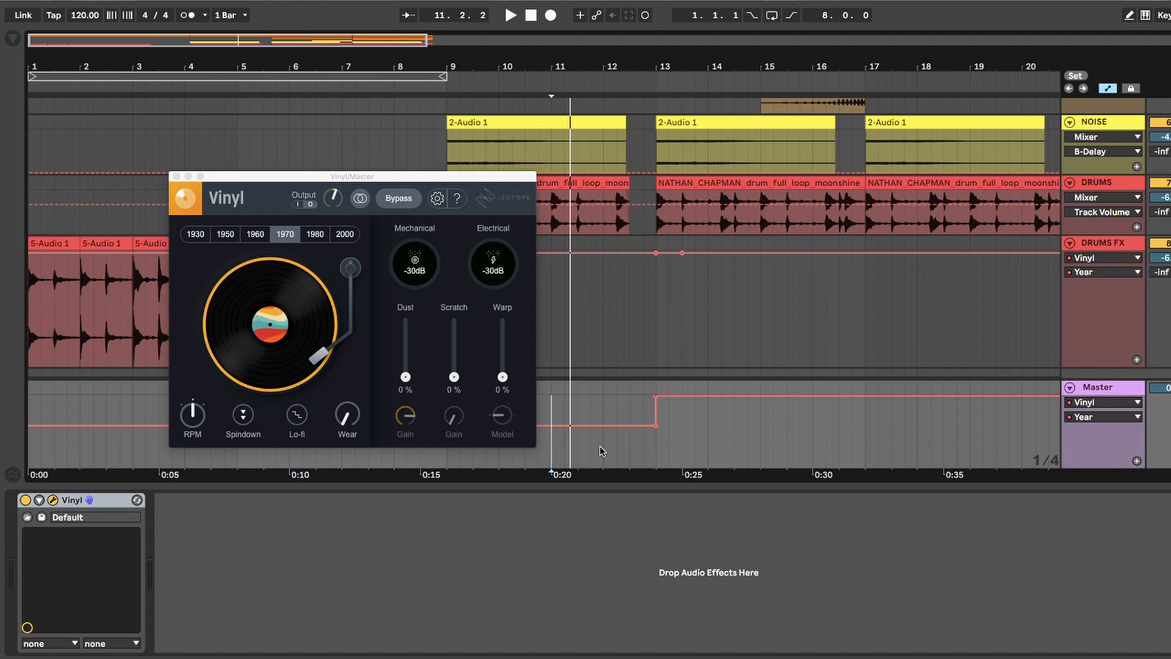
{"action": "left_click_drag", "start_coordinate": [655, 427], "coordinate": [656, 466]}
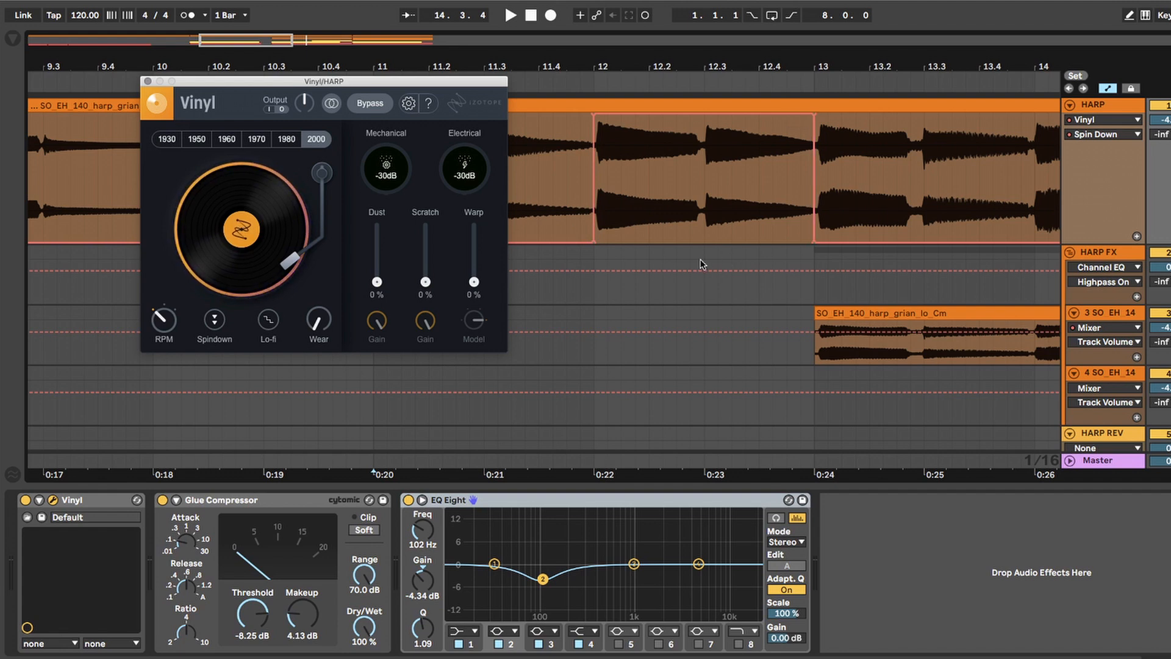
Step: Play the harp's Vinyl Spin Down automation through the transition into bar 13 twice
{"action": "key", "text": "space"}
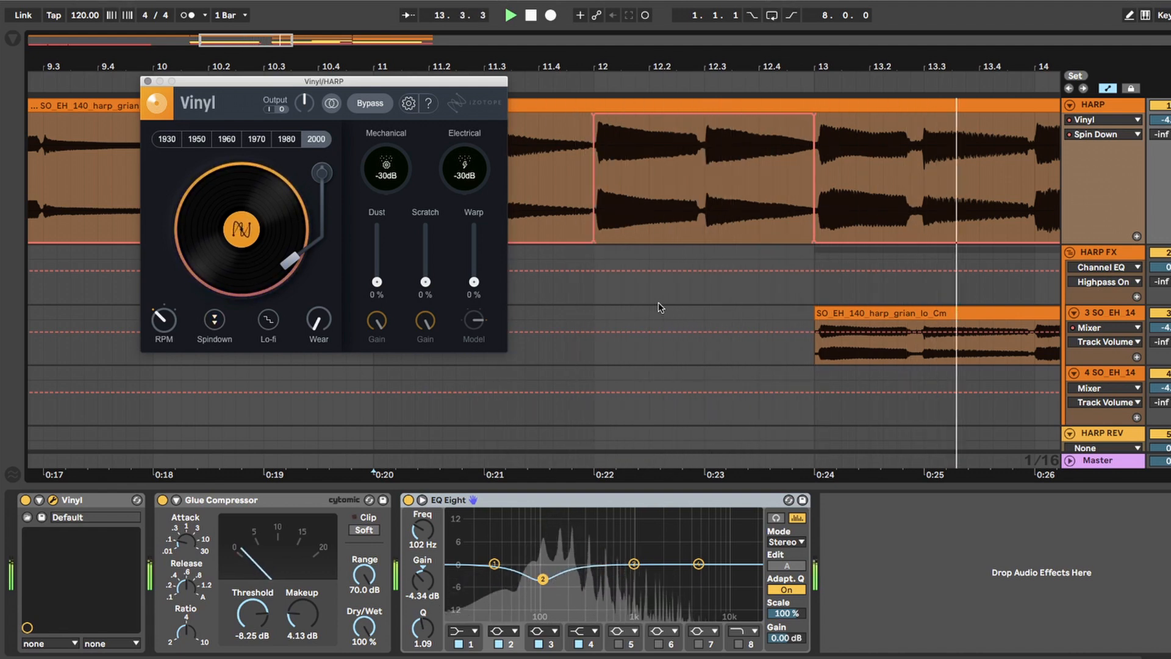
{"action": "key", "text": "space"}
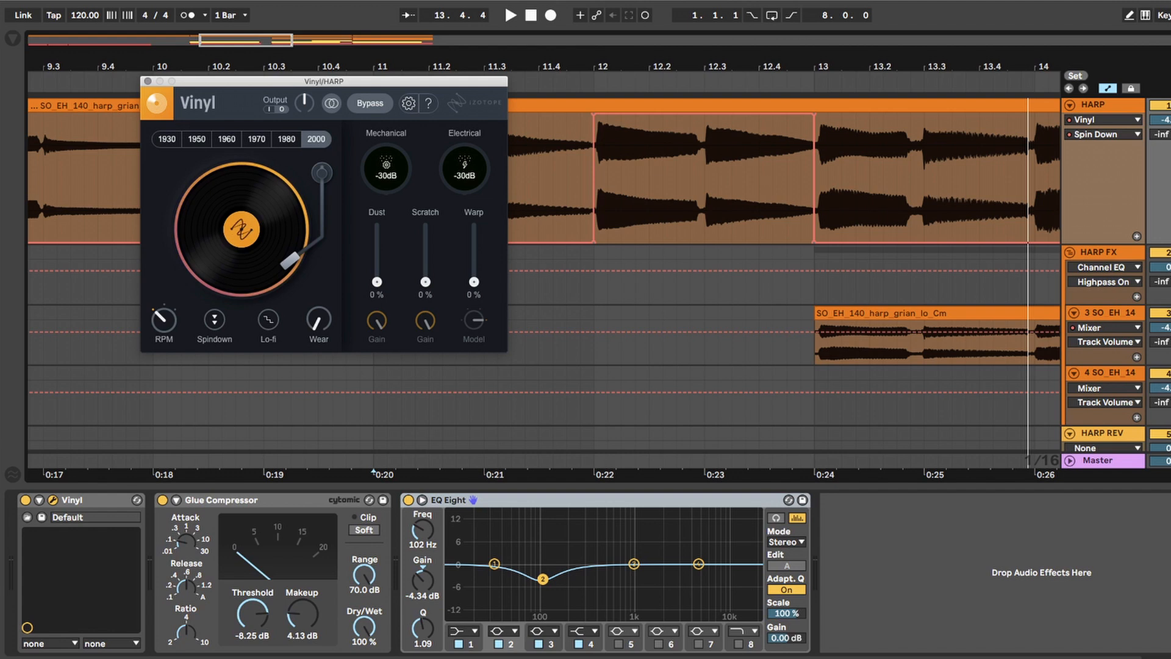
{"action": "left_click", "coordinate": [1170, 252]}
{"action": "key", "text": "space"}
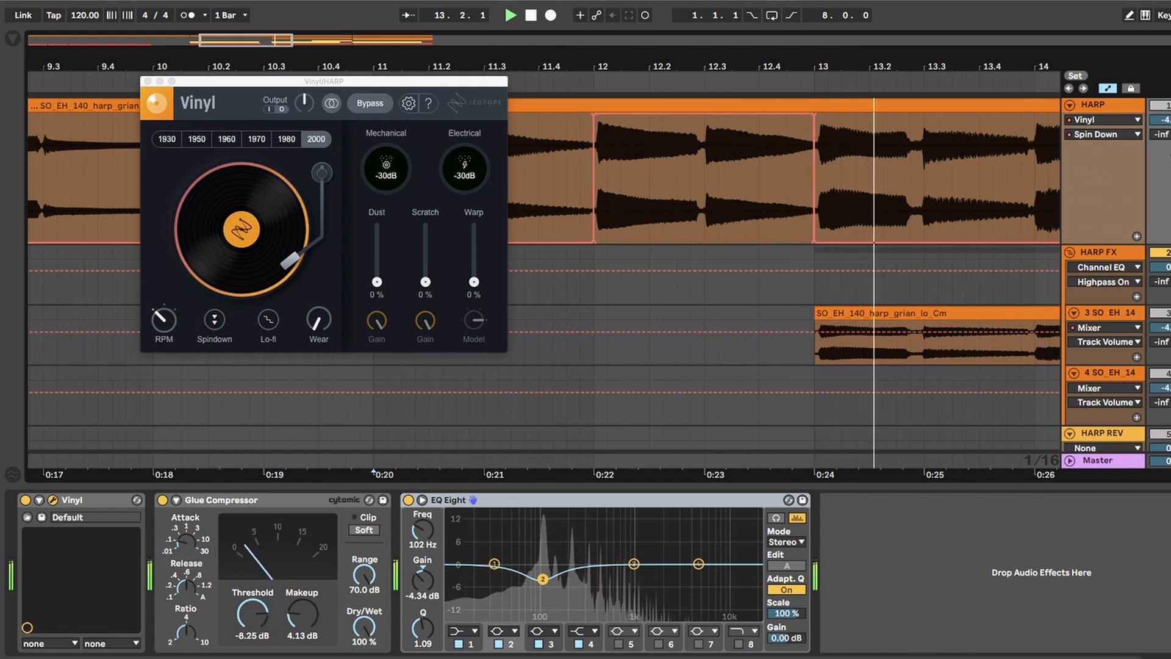
{"action": "key", "text": "space"}
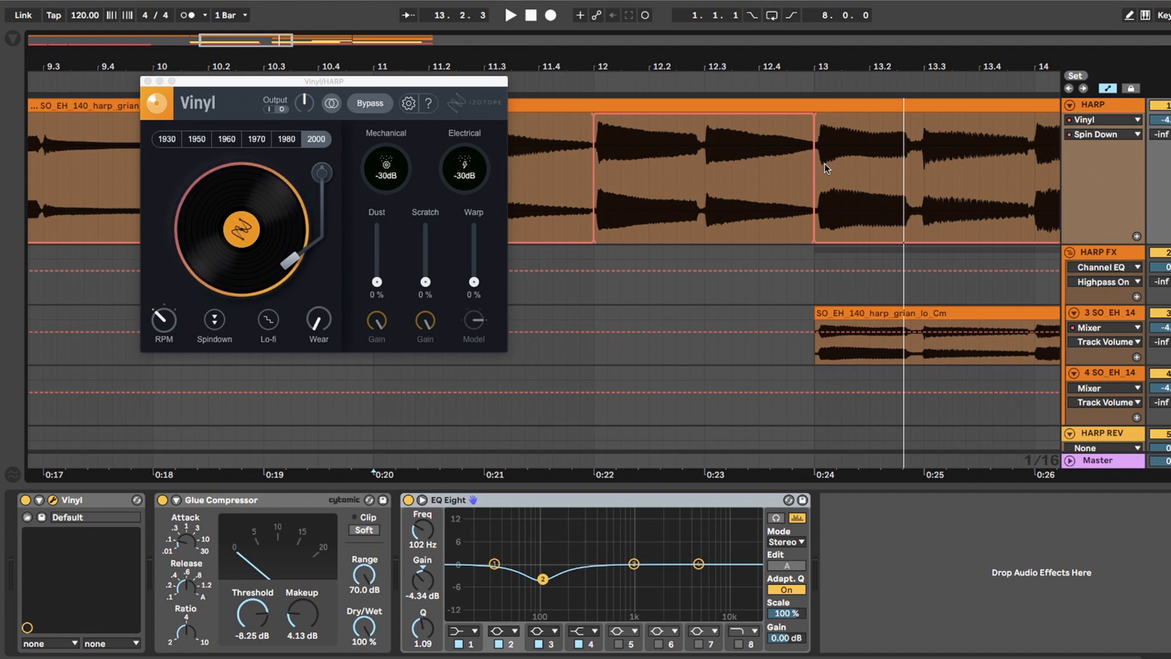
Step: Play the master's Vinyl Spin Down automation from bar 18 to the end of the arrangement
{"action": "key", "text": "space"}
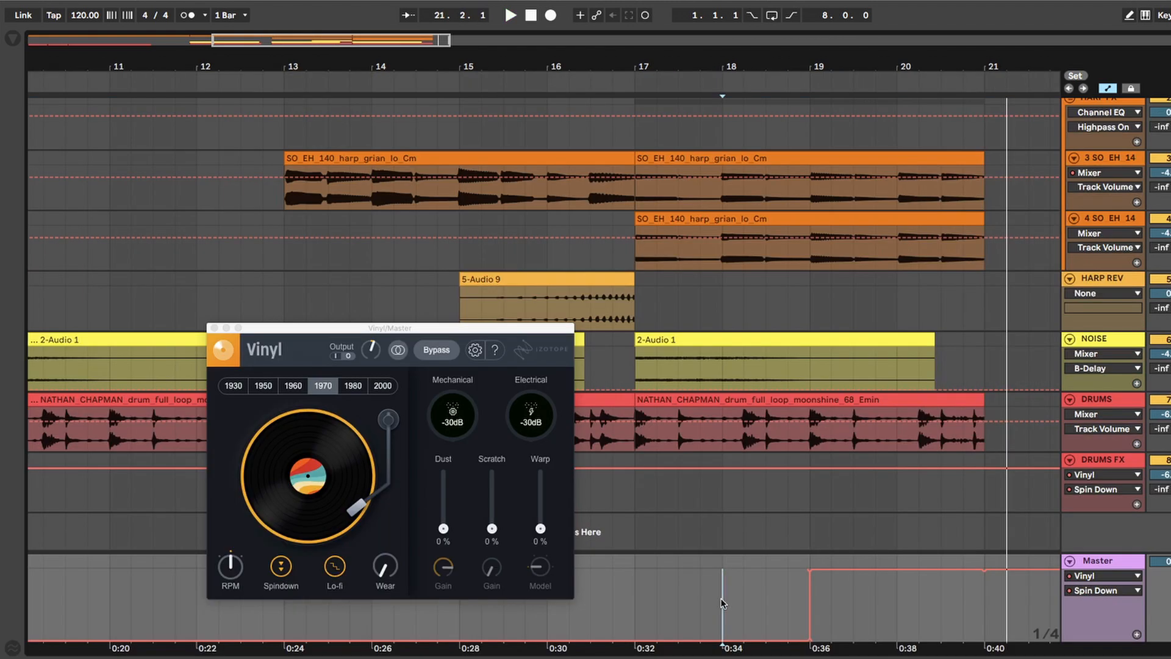
{"action": "key", "text": "space"}
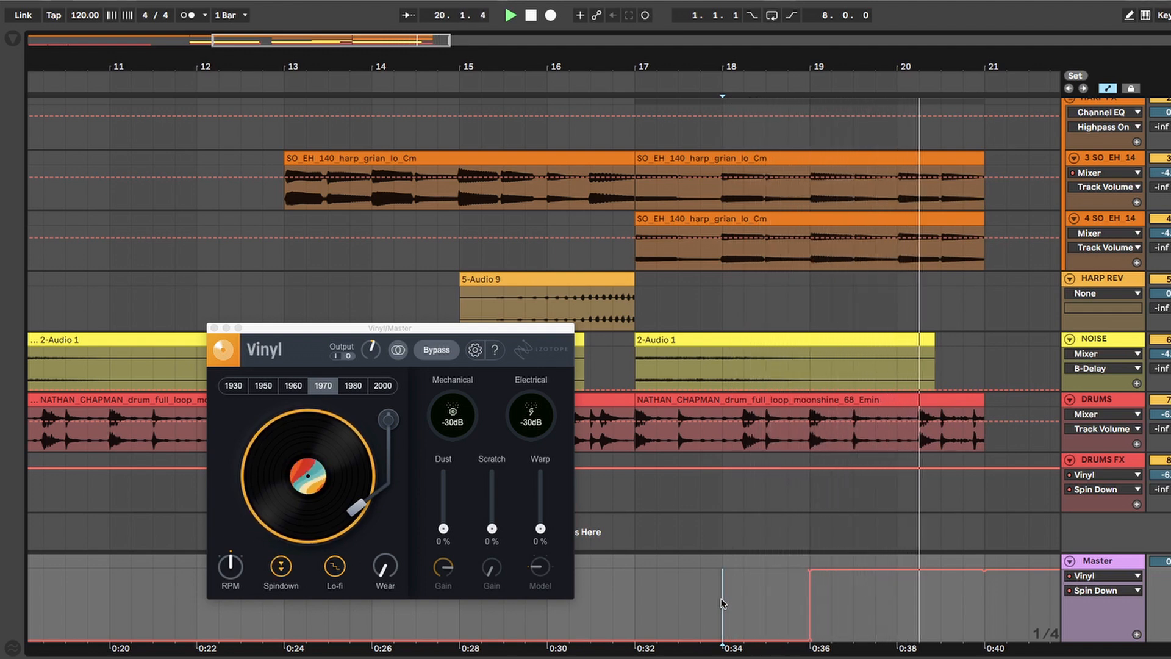
{"action": "key", "text": "space"}
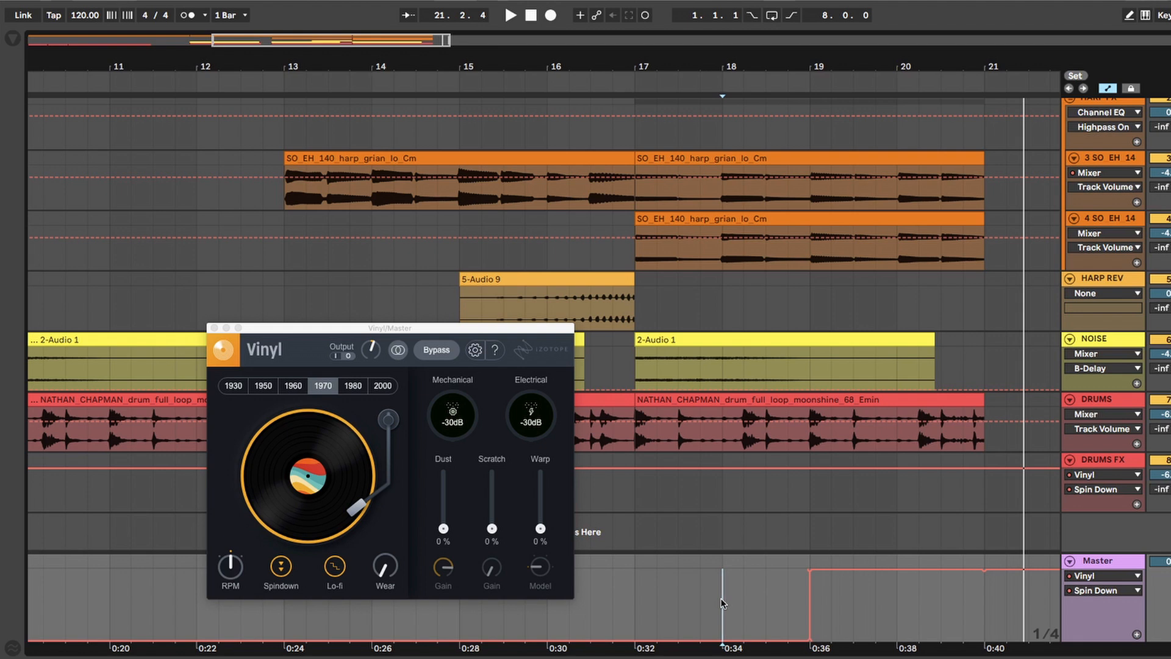
Step: Play the 5-Audio 9 clip on the HARP REV track, reverse its sample, and play it back
{"action": "key", "text": "space"}
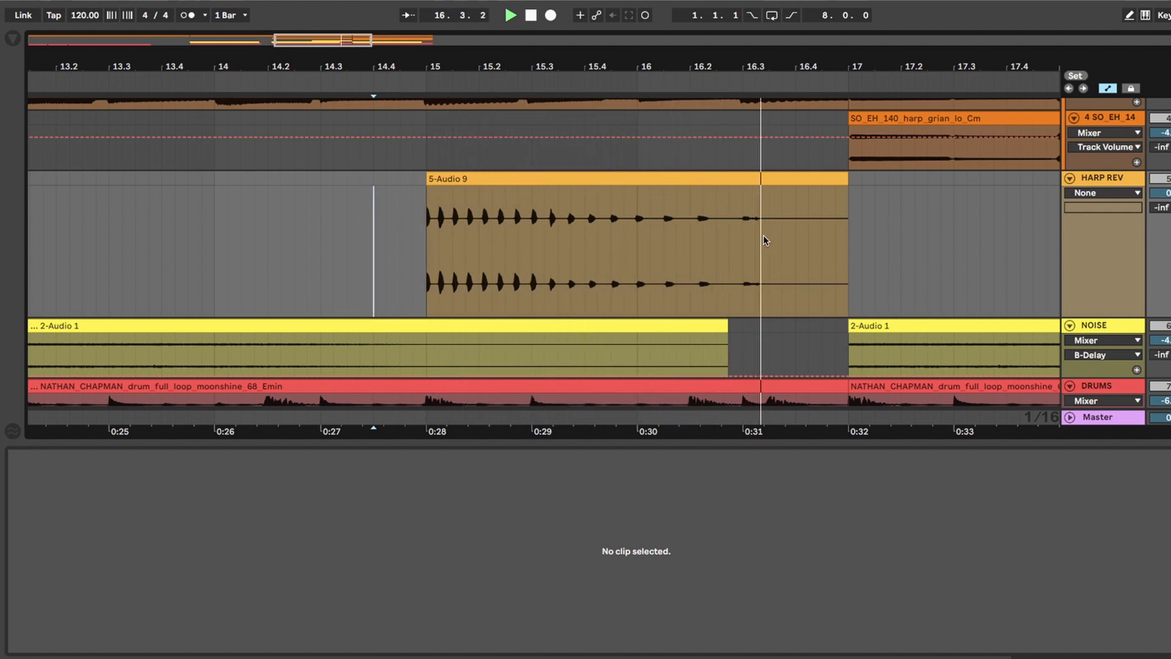
{"action": "left_click", "coordinate": [678, 178]}
{"action": "key", "text": "space"}
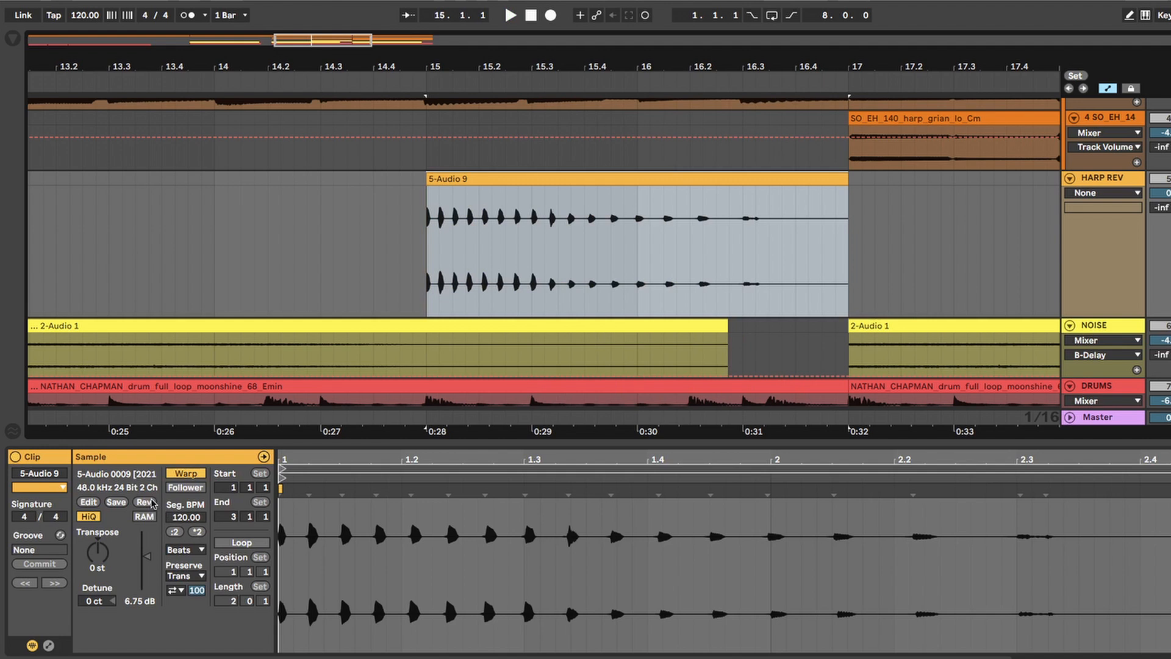
{"action": "left_click", "coordinate": [145, 502]}
{"action": "key", "text": "space"}
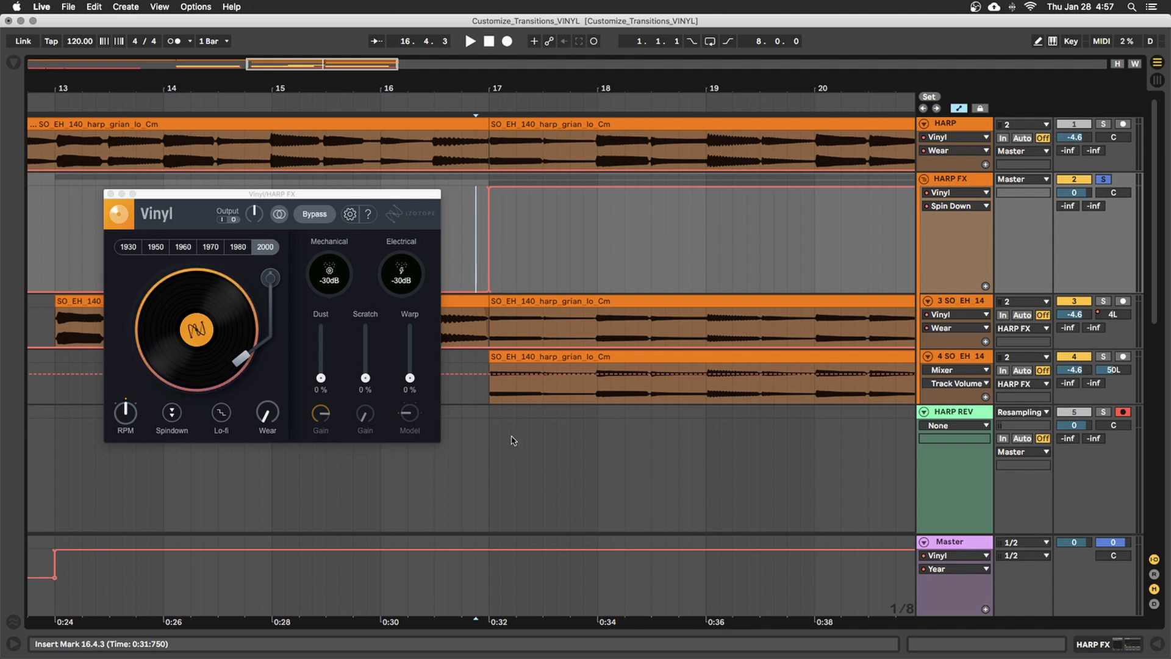
Step: Record the harp spin-down as resampled audio on the green HARP REV track from 16.4.3, and trim the recording to 17.1.1–19.1.1
{"action": "key", "text": "F9"}
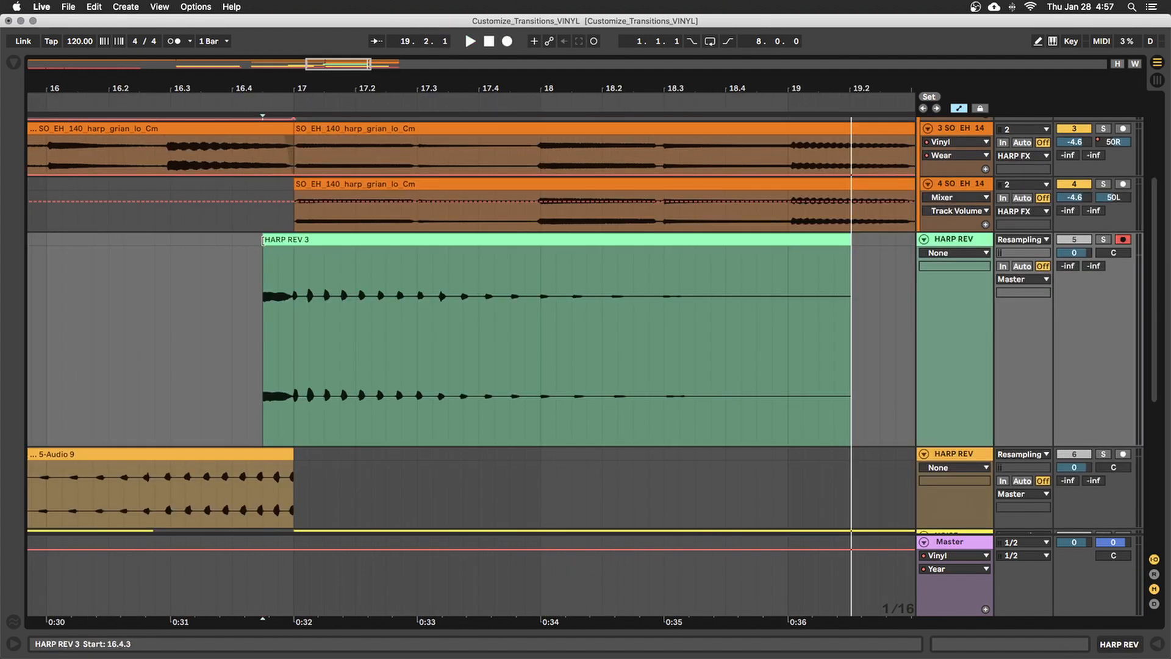
{"action": "left_click_drag", "start_coordinate": [262, 240], "coordinate": [294, 239]}
{"action": "left_click_drag", "start_coordinate": [848, 239], "coordinate": [788, 239]}
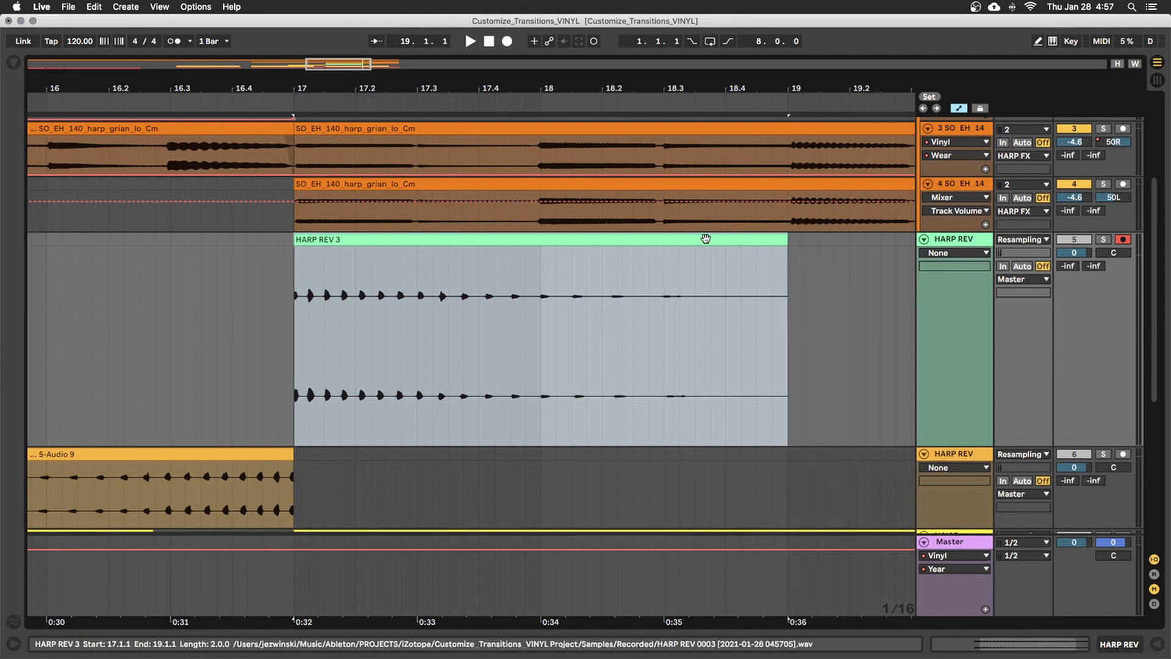
Step: Reverse the trimmed recording on the green HARP REV track and play the arrangement
{"action": "double_click", "coordinate": [706, 238]}
{"action": "left_click", "coordinate": [135, 487]}
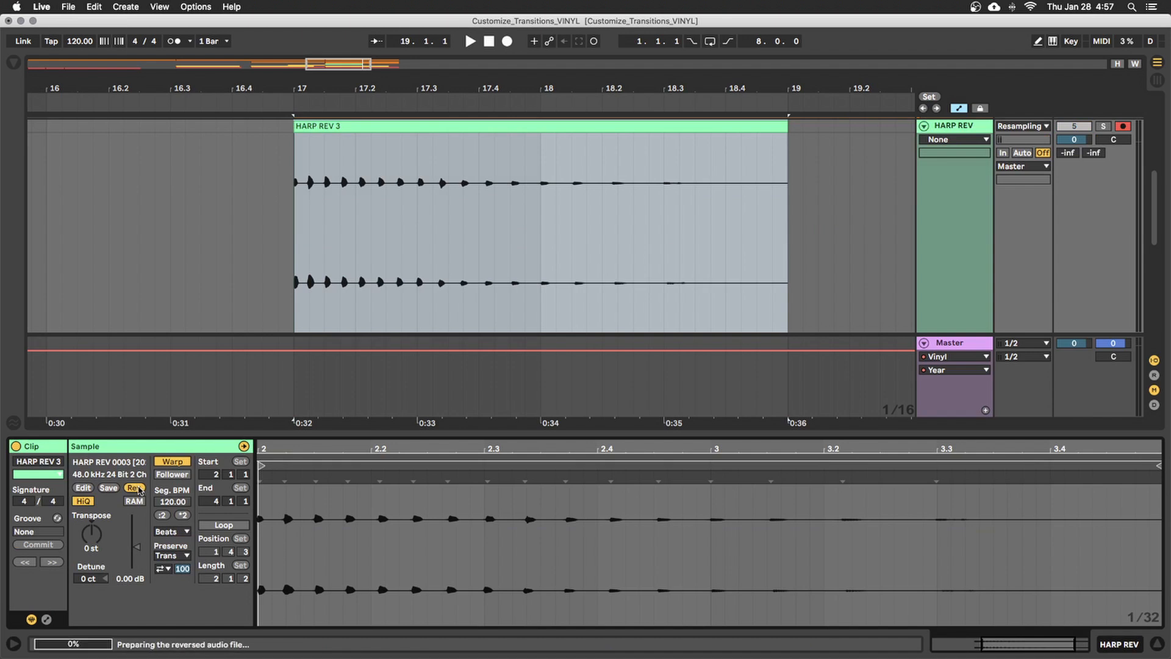
{"action": "key", "text": "space"}
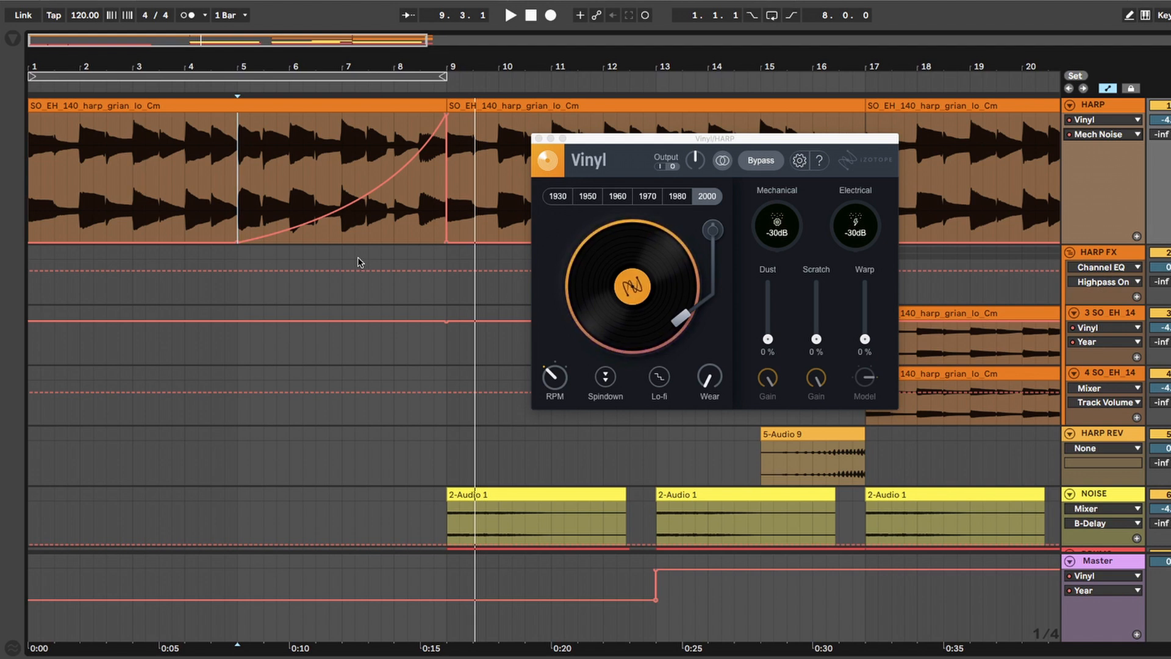
Step: Play the HARP track's Vinyl Mech Noise and Elec Noise automation ramps from bar 5 into the section at bar 9
{"action": "key", "text": "space"}
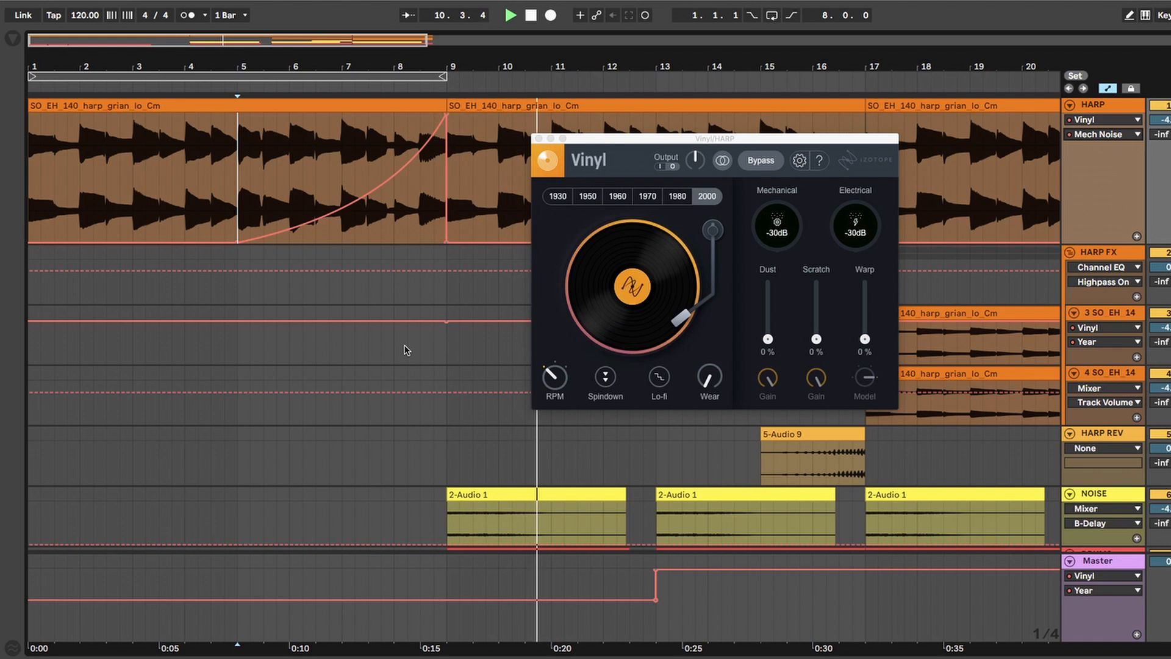
{"action": "key", "text": "space"}
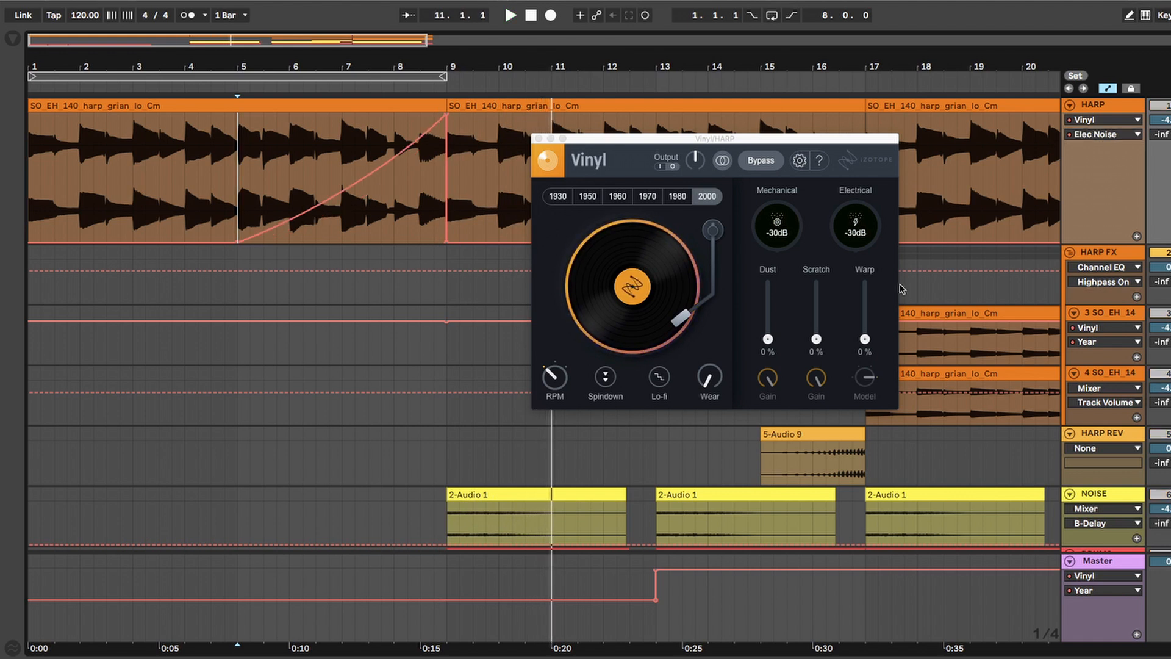
{"action": "key", "text": "space"}
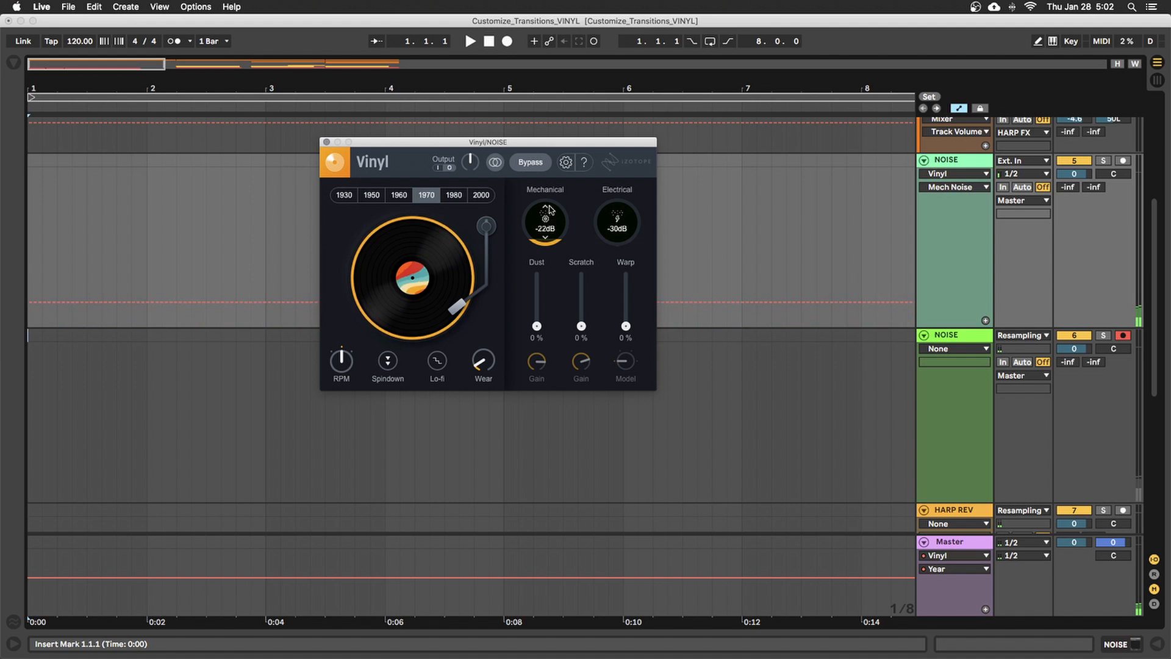
Step: Set the NOISE track's Vinyl to 14 dB mechanical, 8 dB electrical, 100% dust and 93% scratch, and record its spin-down on the green NOISE track
{"action": "left_click_drag", "start_coordinate": [549, 185], "coordinate": [555, 99]}
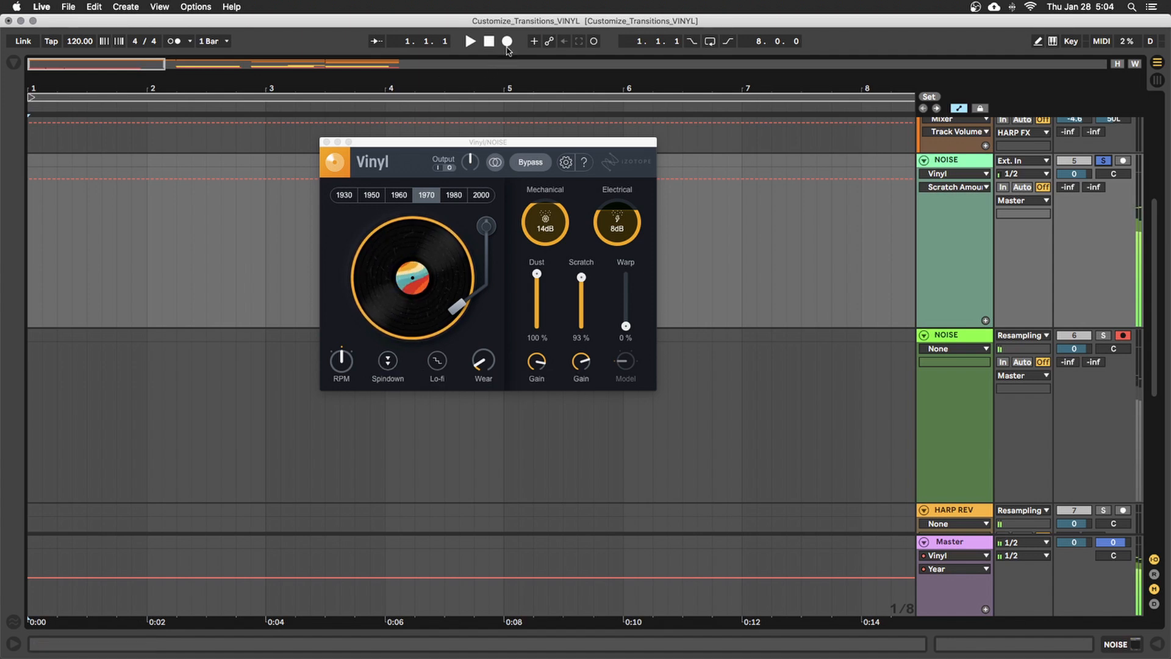
{"action": "left_click", "coordinate": [507, 42]}
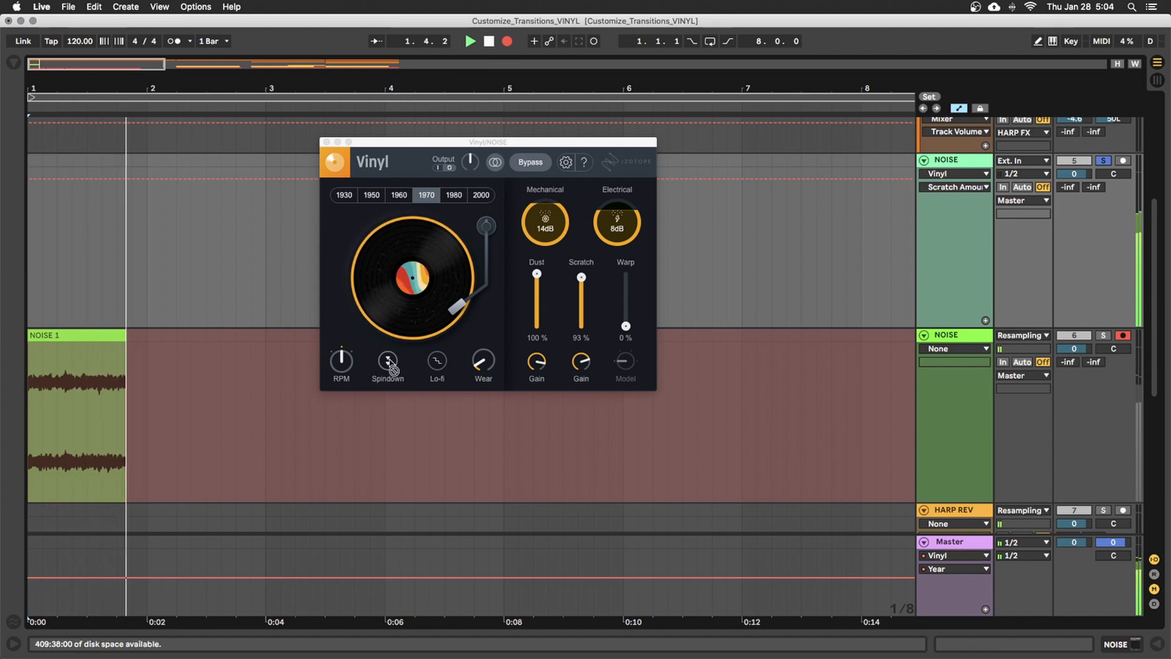
{"action": "left_click", "coordinate": [389, 364]}
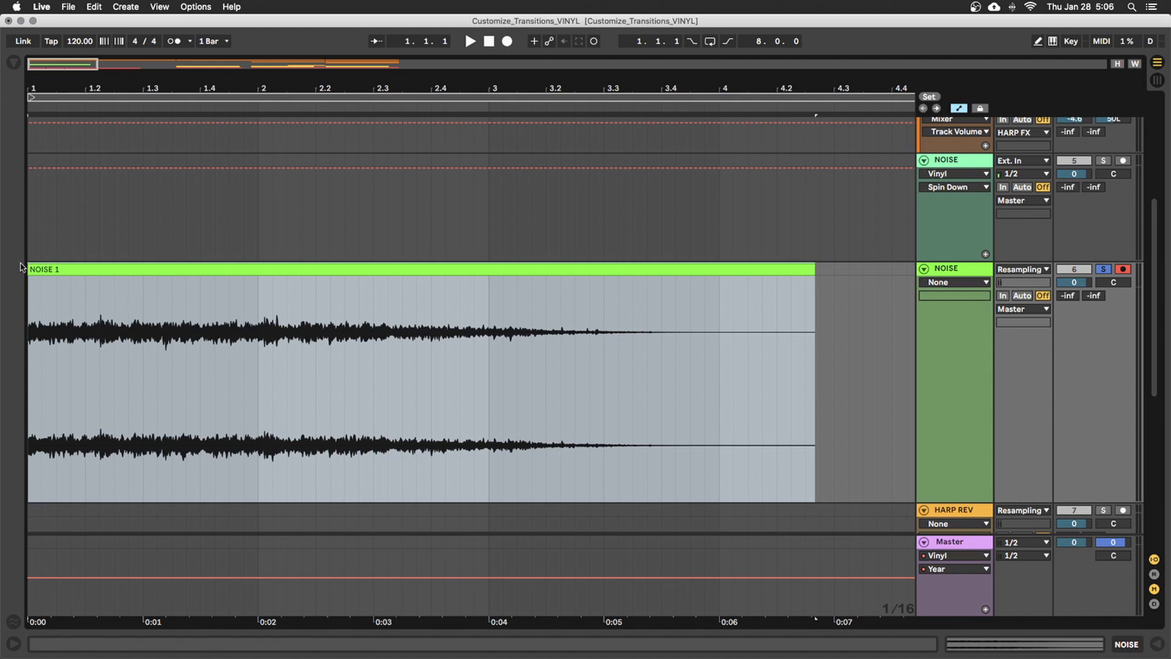
Step: Trim the start of the NOISE 1 recording to 2.1.1 and play it back from there
{"action": "left_click_drag", "start_coordinate": [29, 269], "coordinate": [259, 269]}
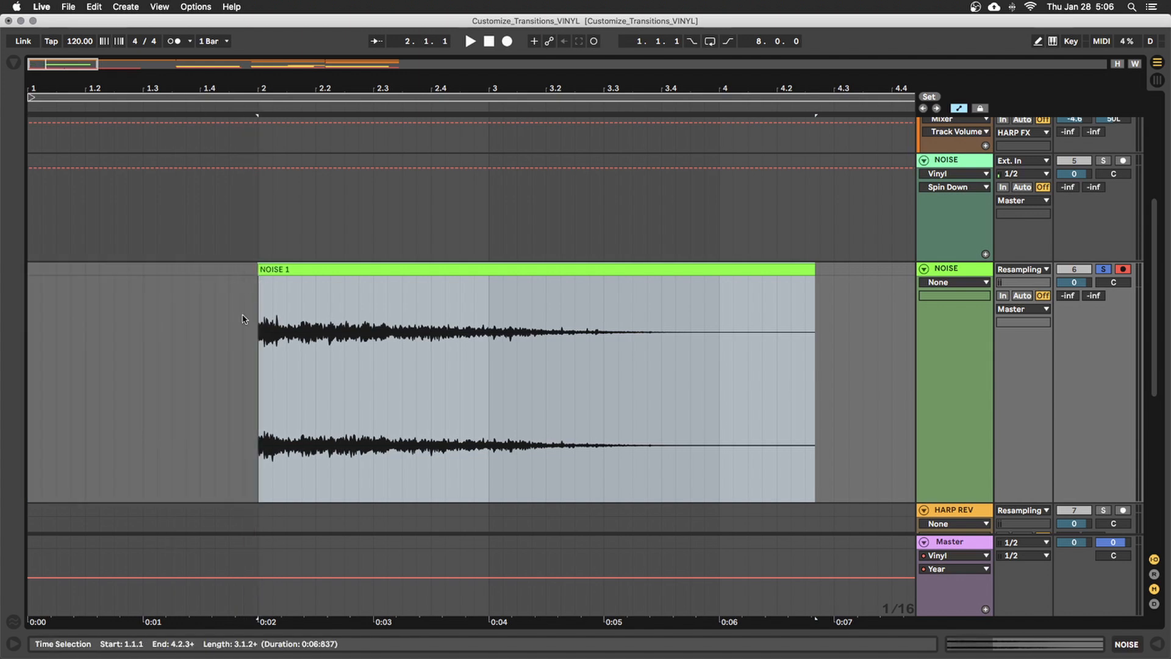
{"action": "left_click", "coordinate": [256, 383]}
{"action": "key", "text": "space"}
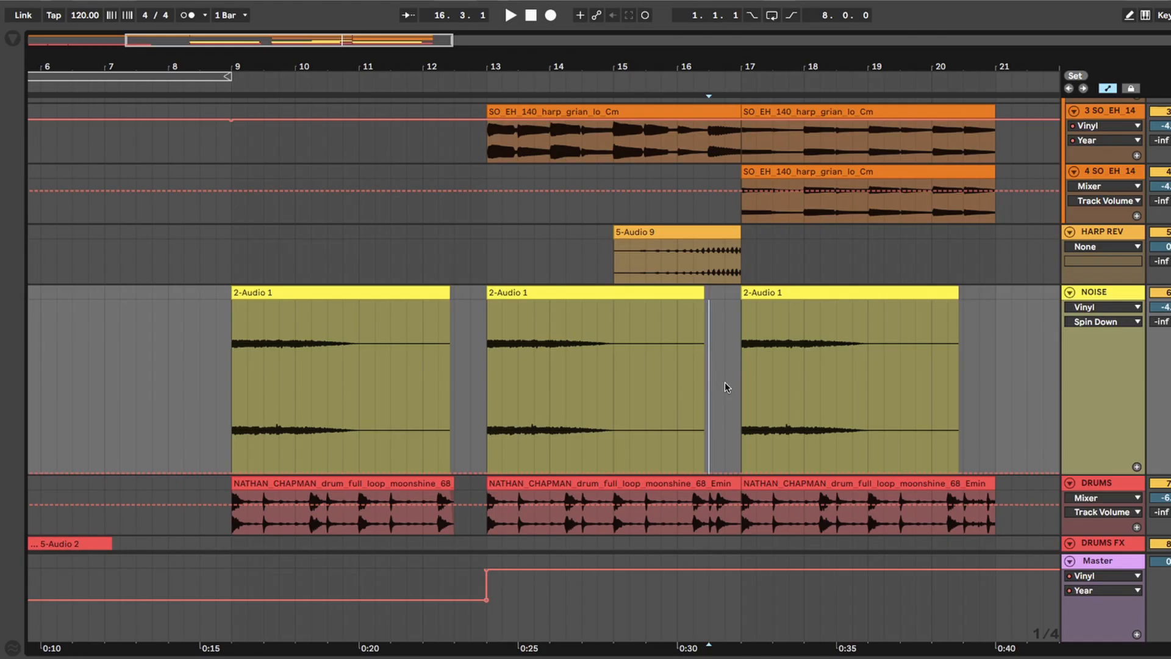
Step: Play the arrangement with the noise spin-down clips, including the HARP track's Vinyl Wear automation from bar 7 past bar 9
{"action": "key", "text": "space"}
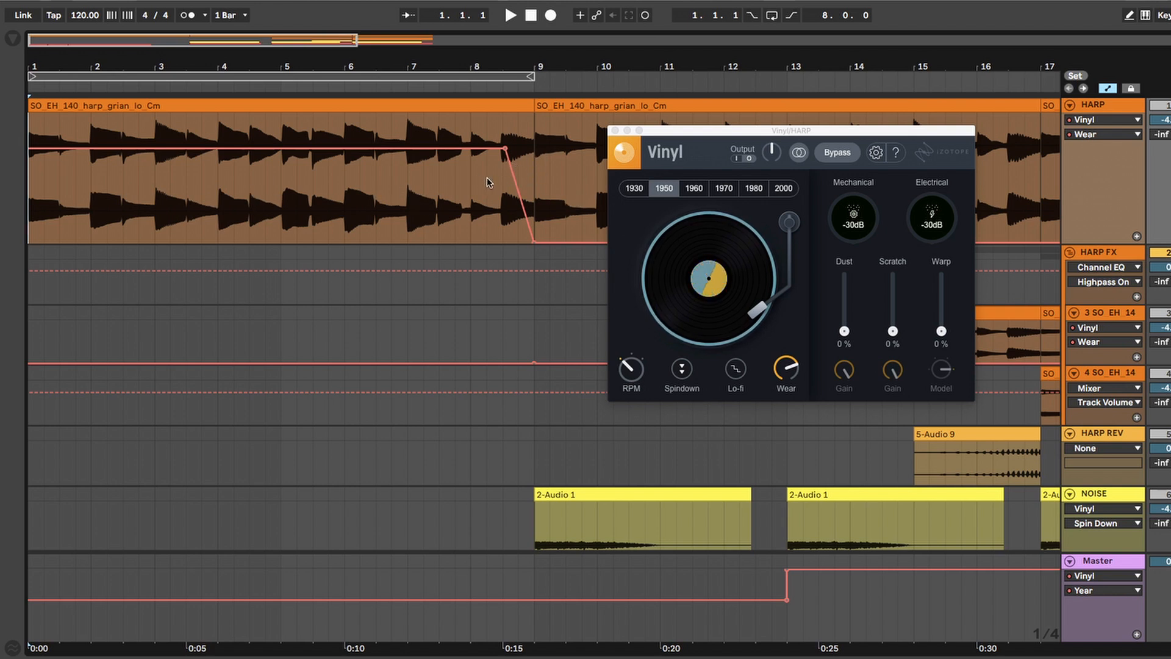
{"action": "left_click", "coordinate": [408, 177]}
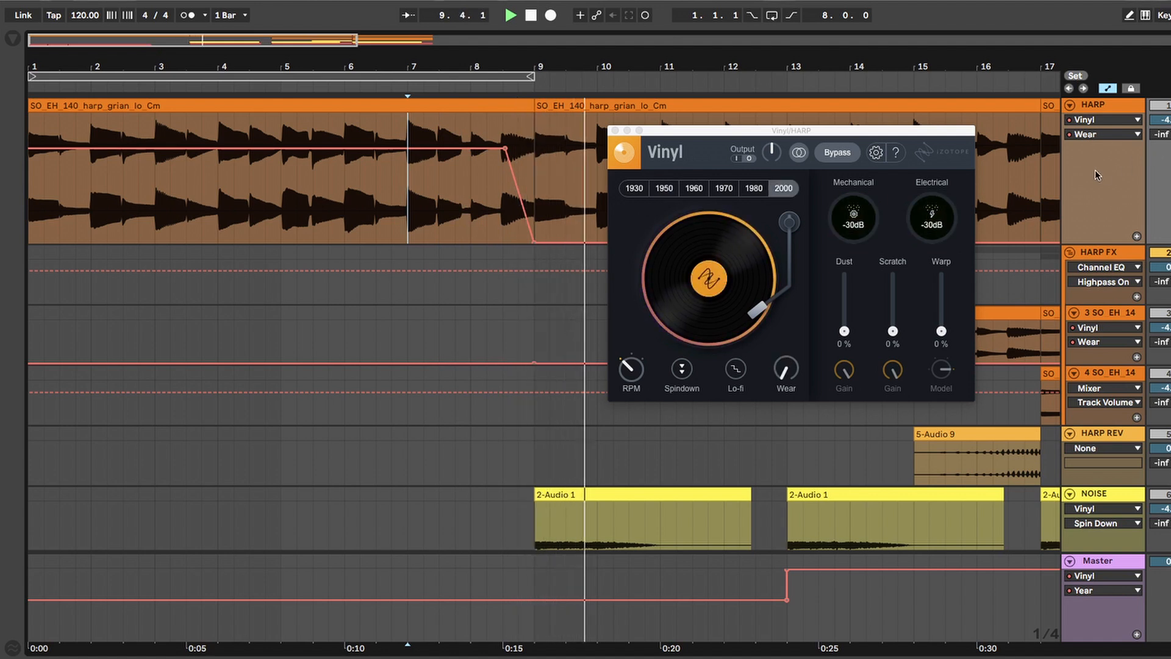
{"action": "key", "text": "space"}
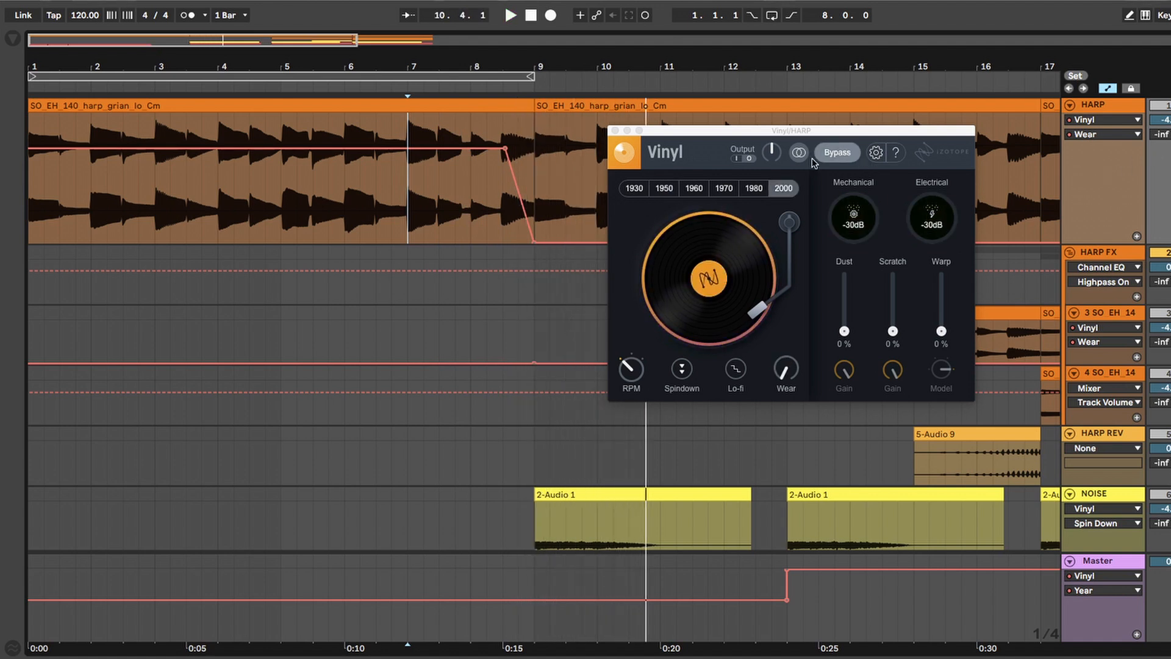